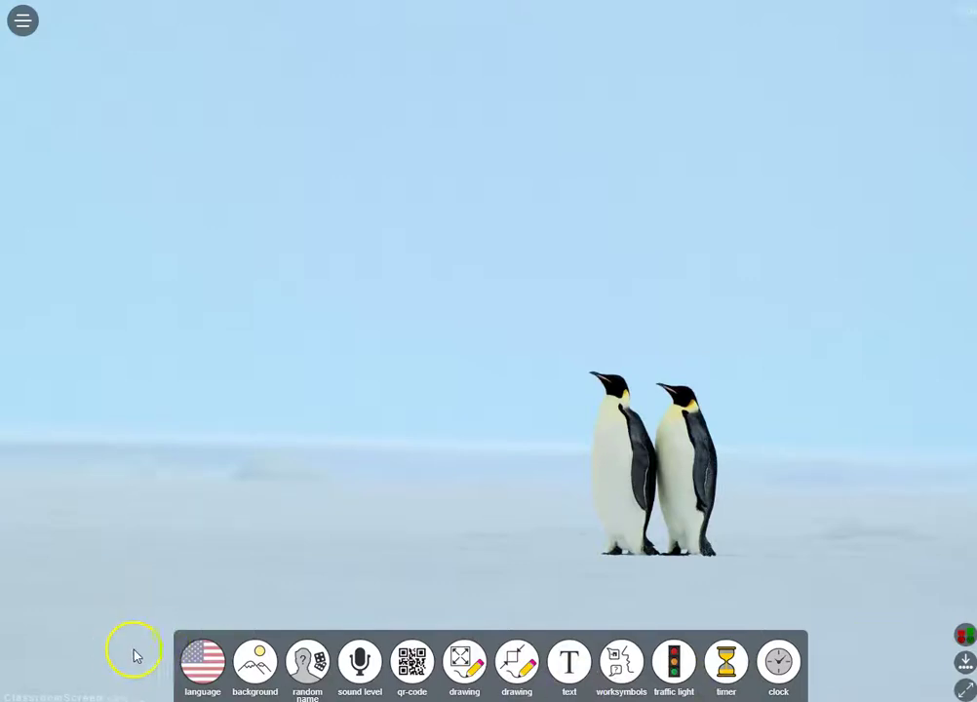
- Try a plain dark-green background, then set the animated lighthouse-harbour GIF as background
click(194, 662)
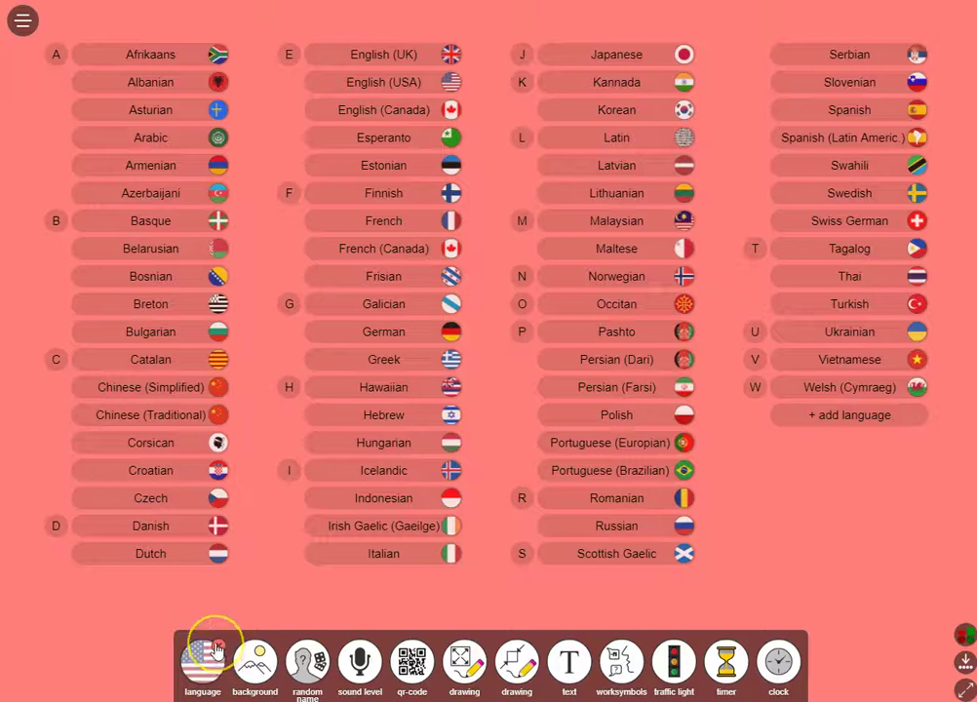
click(217, 647)
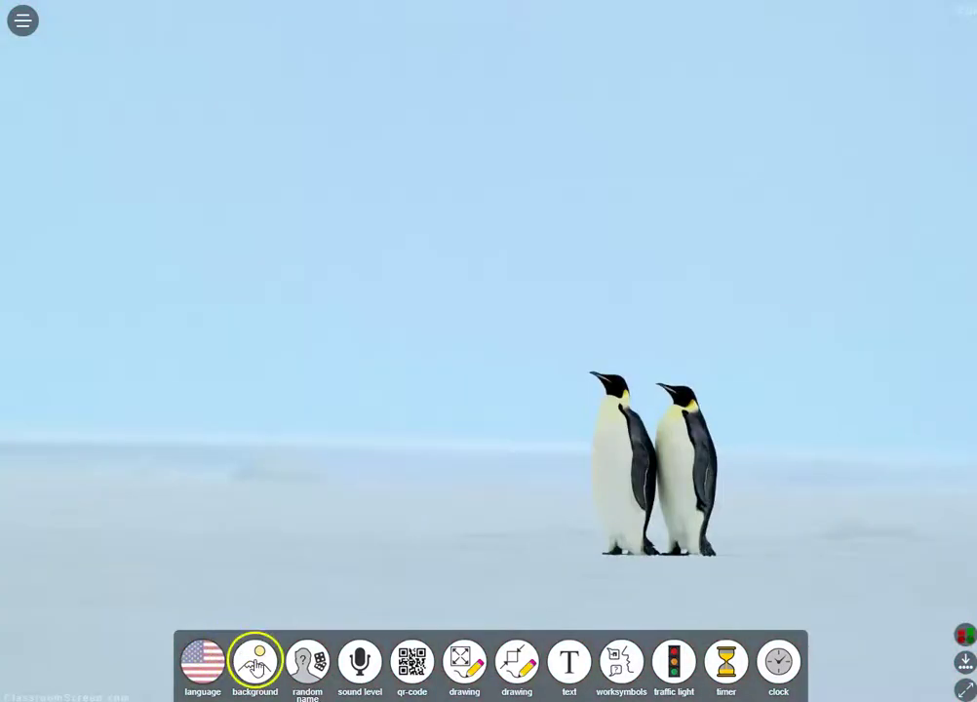
click(255, 664)
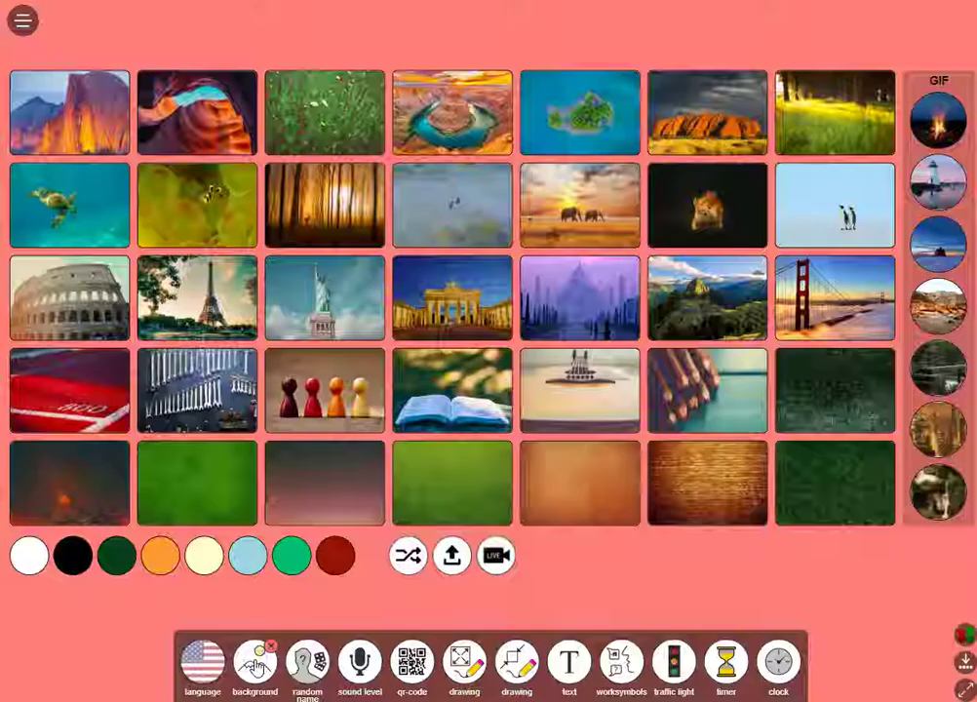
click(117, 553)
click(252, 660)
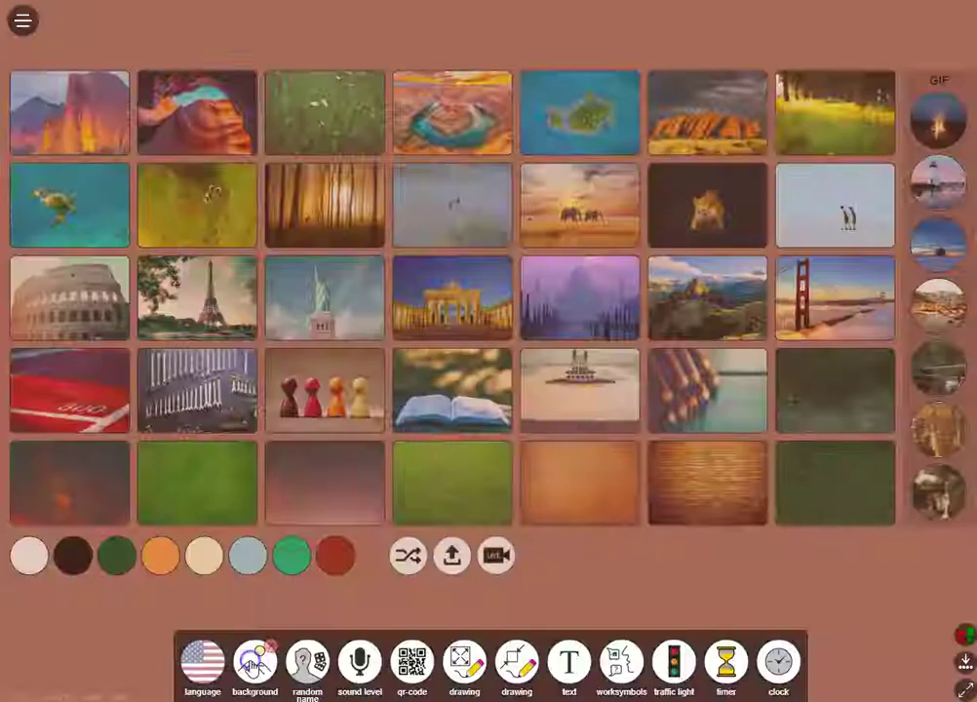
click(256, 566)
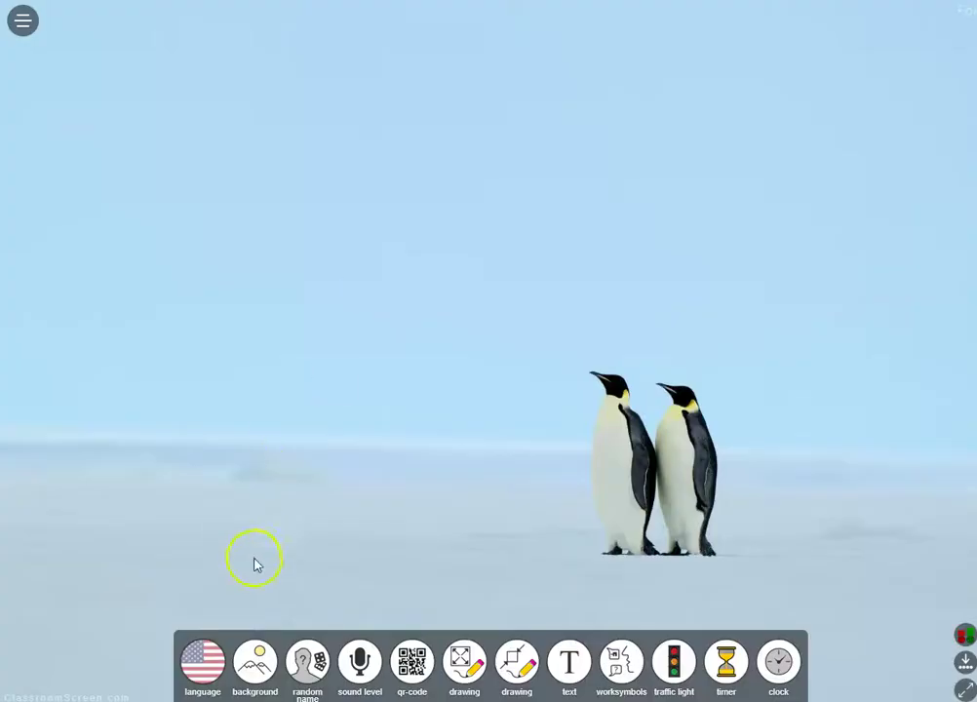
click(255, 661)
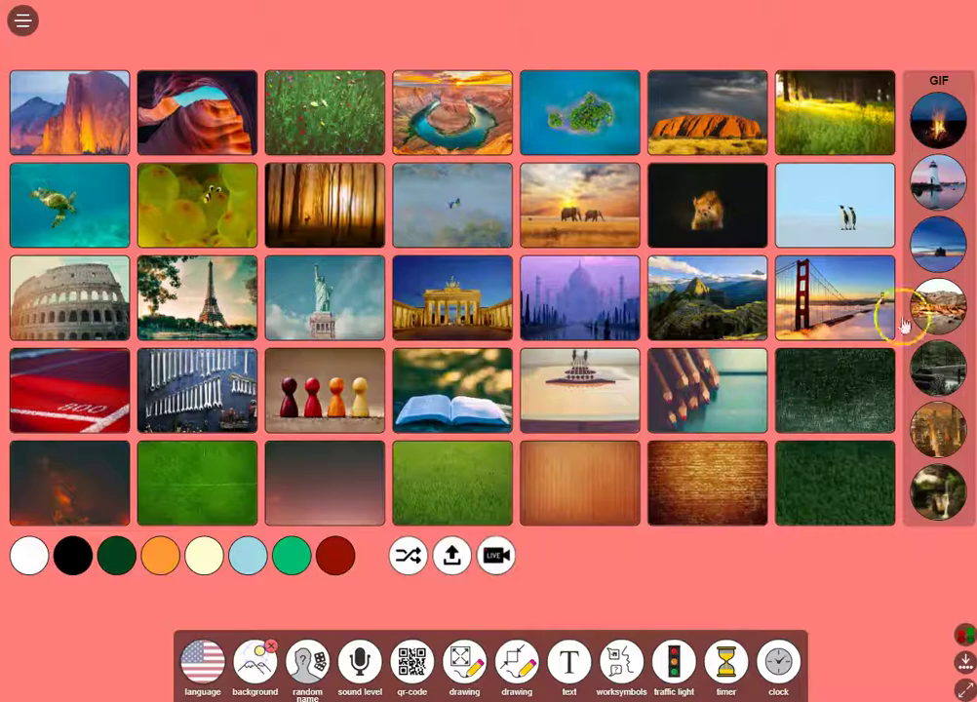
click(942, 187)
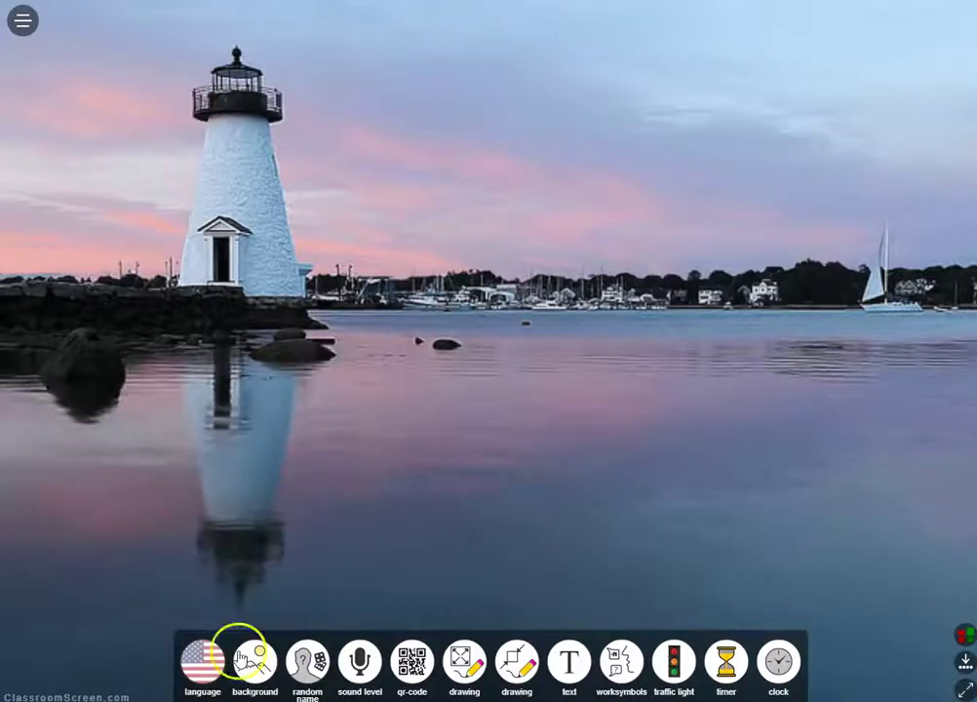
click(304, 663)
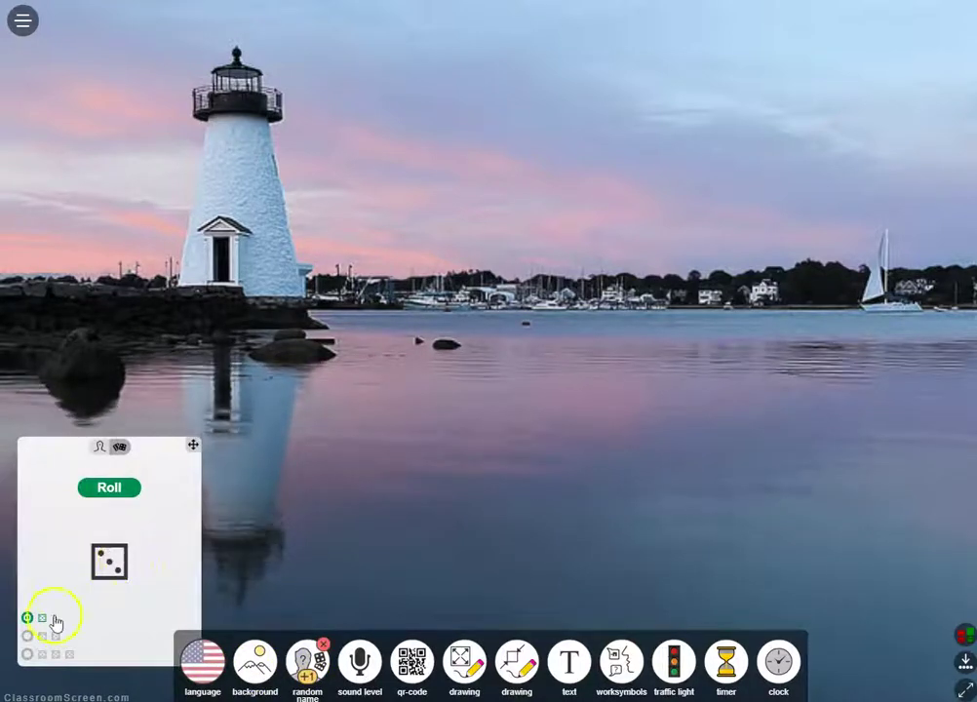
click(27, 636)
click(27, 653)
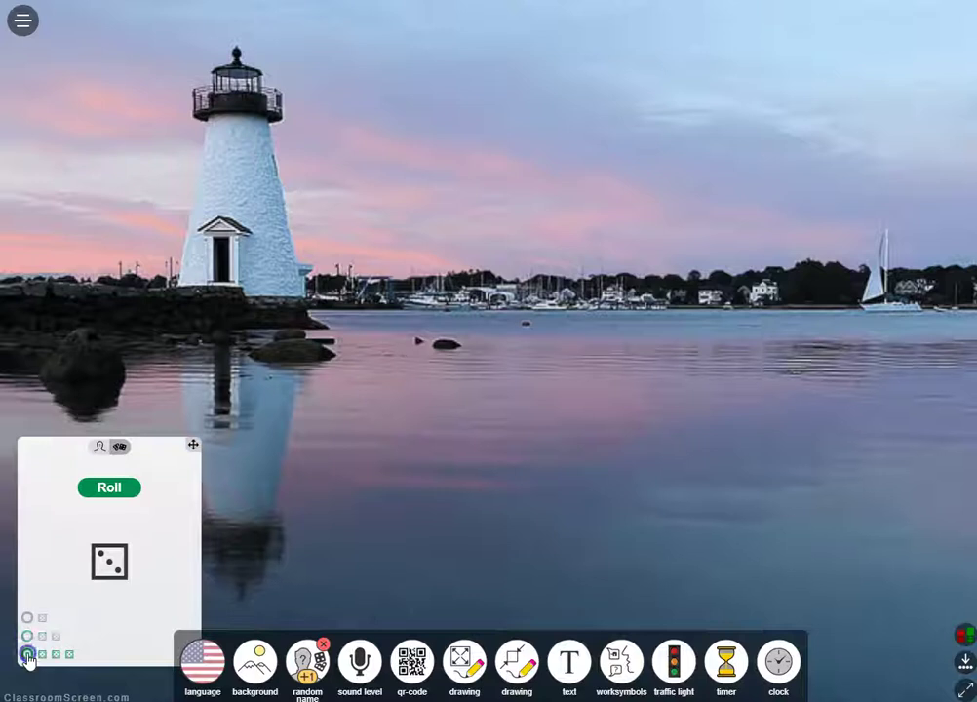
click(116, 495)
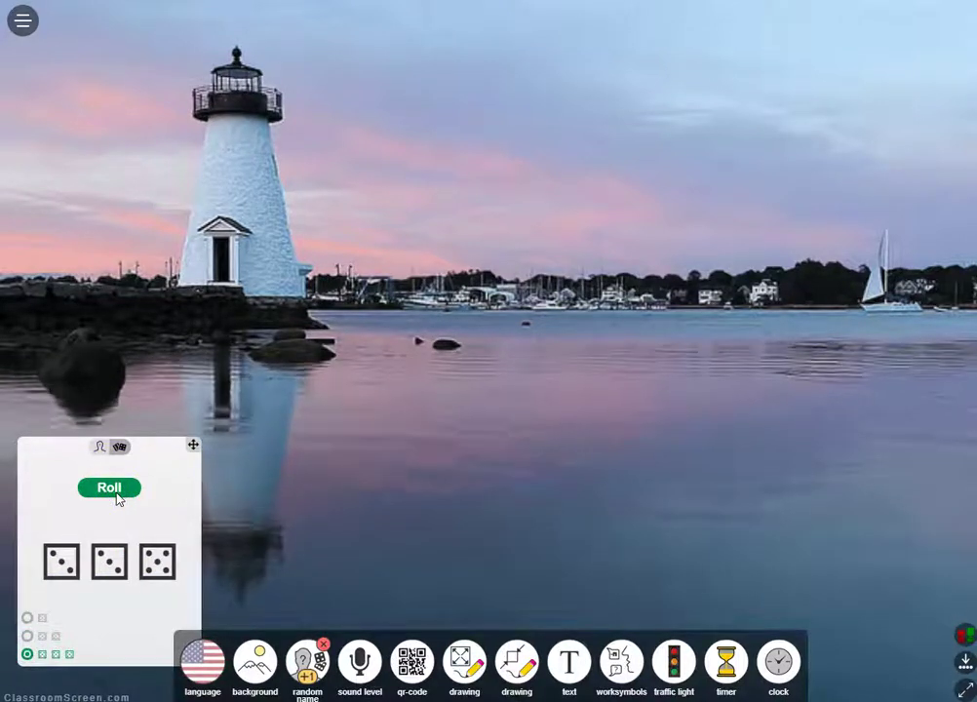
click(98, 450)
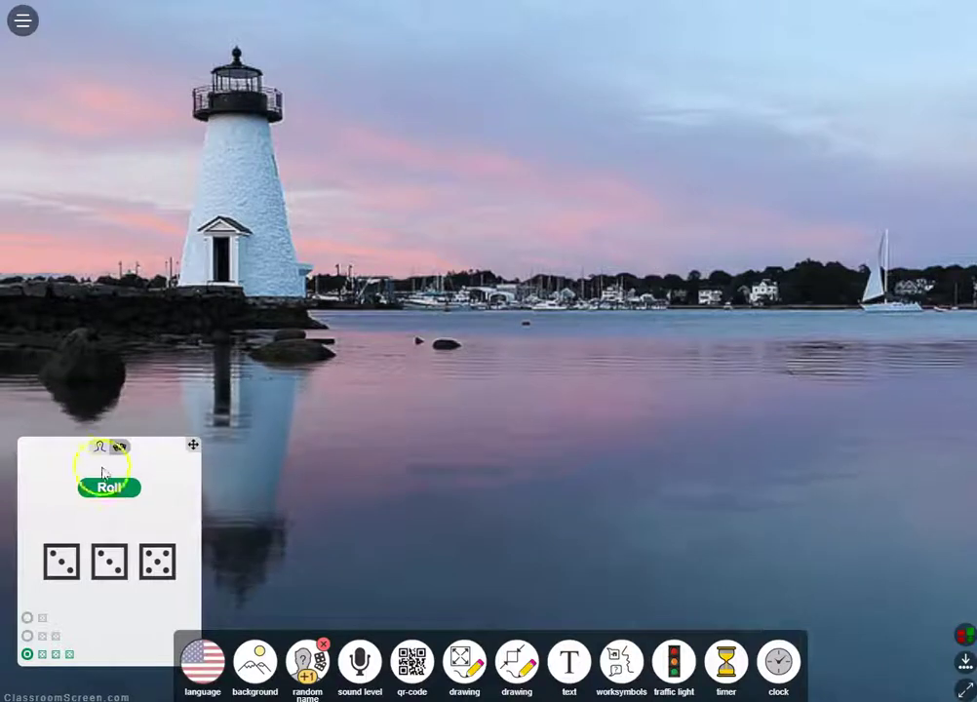
click(39, 472)
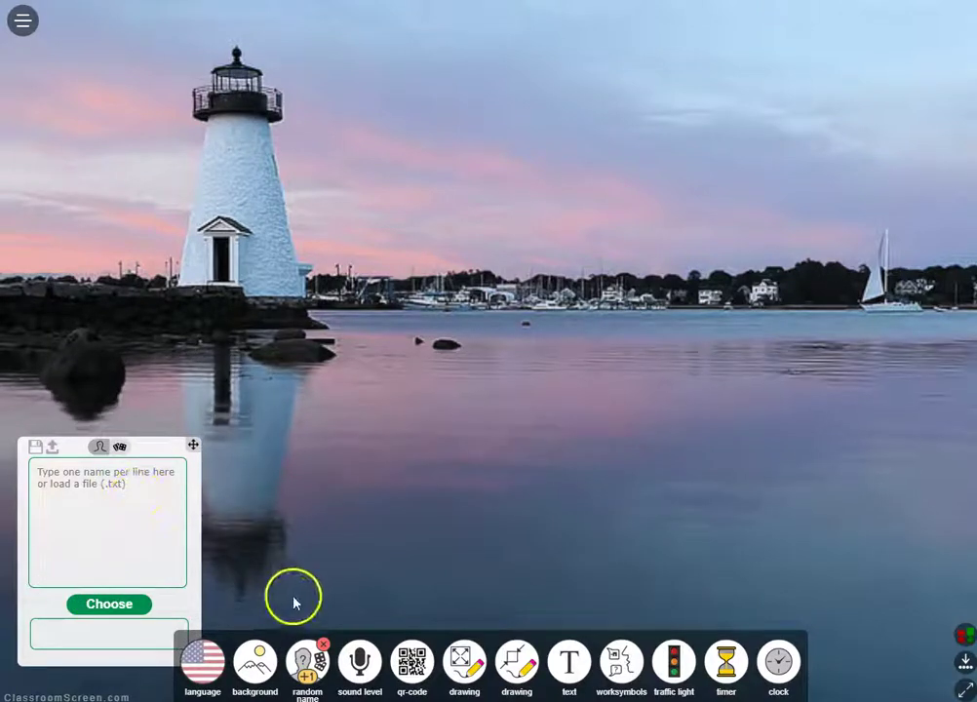
click(321, 648)
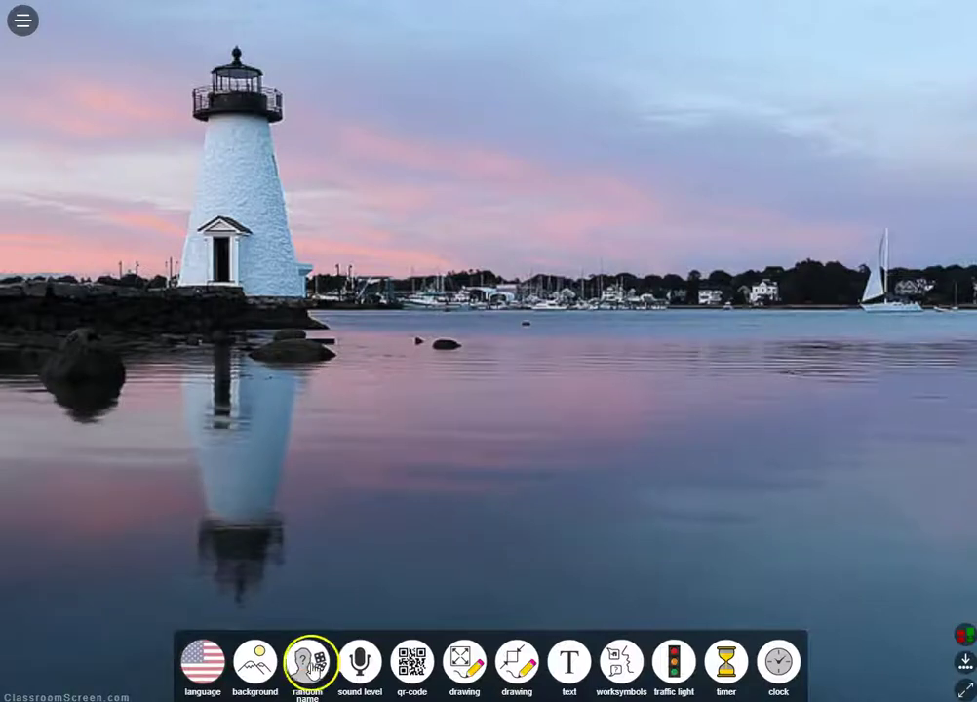
- Set the sound-level meter to sensitivity 2 and noise threshold 3
click(358, 660)
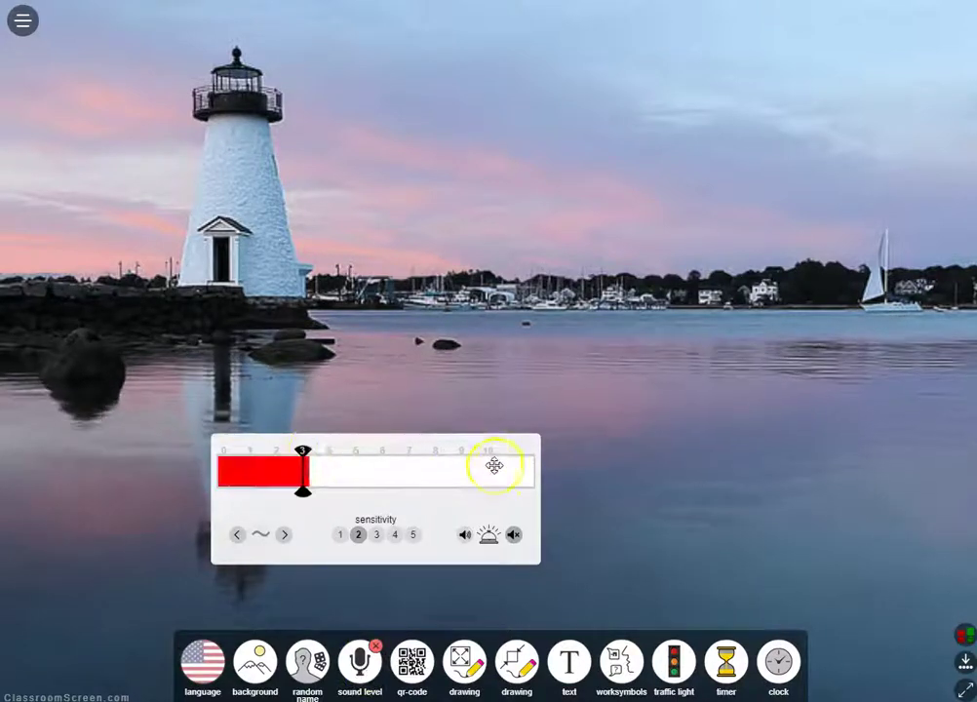
click(174, 508)
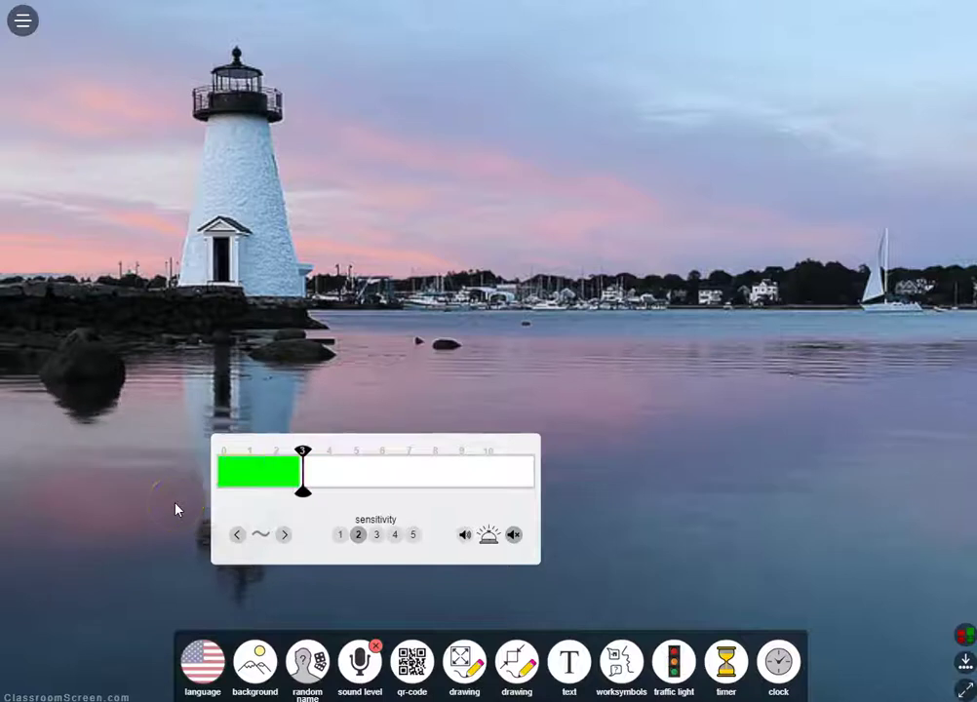
click(213, 508)
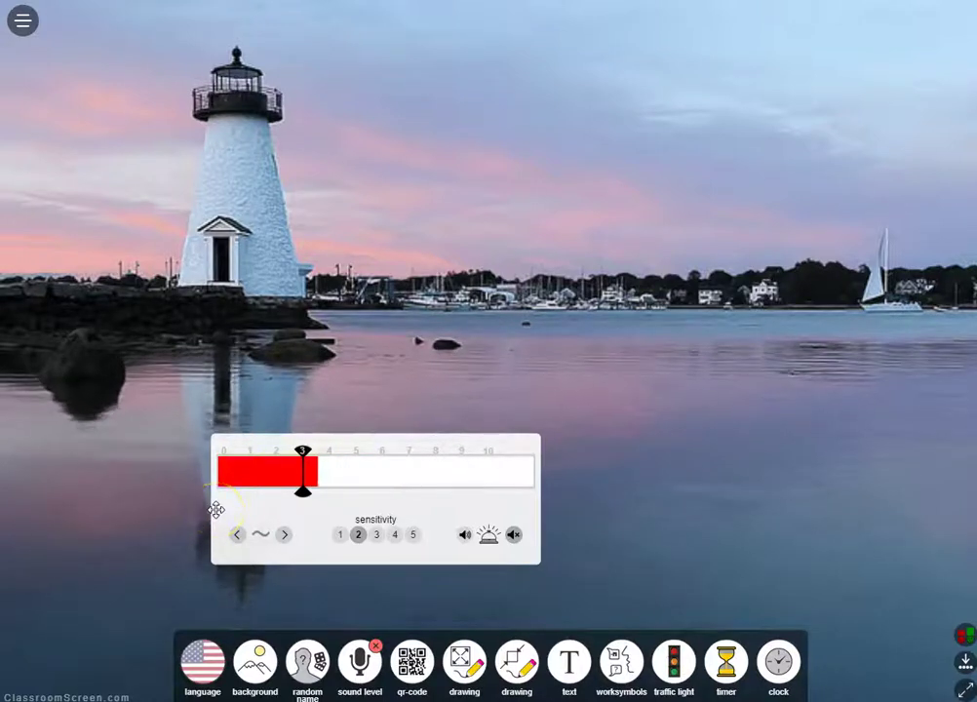
click(396, 554)
click(378, 535)
click(394, 537)
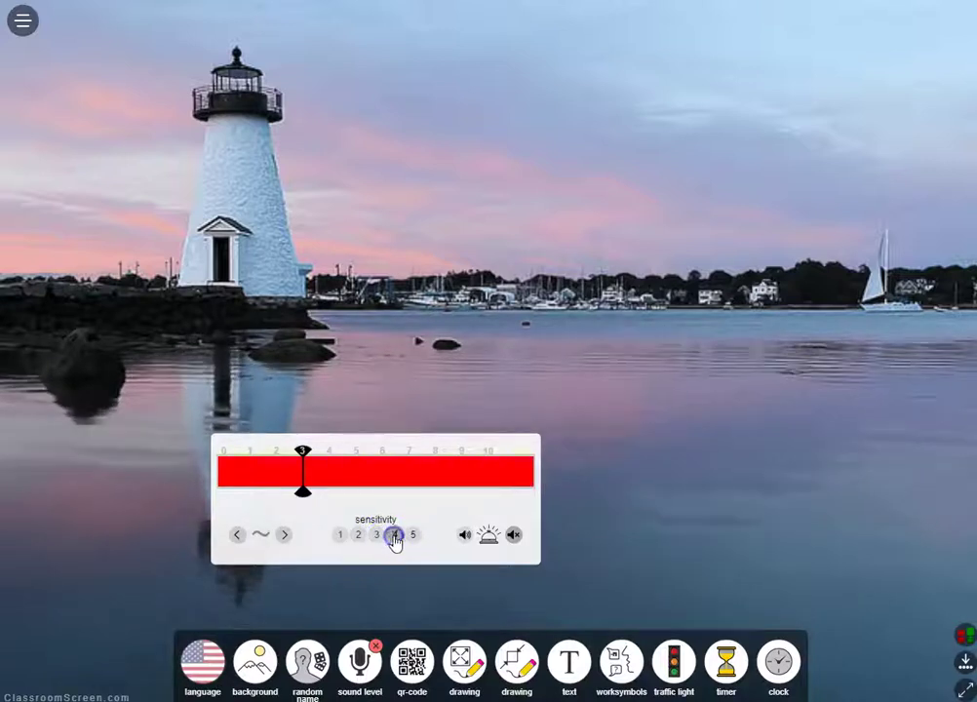
click(236, 537)
click(236, 536)
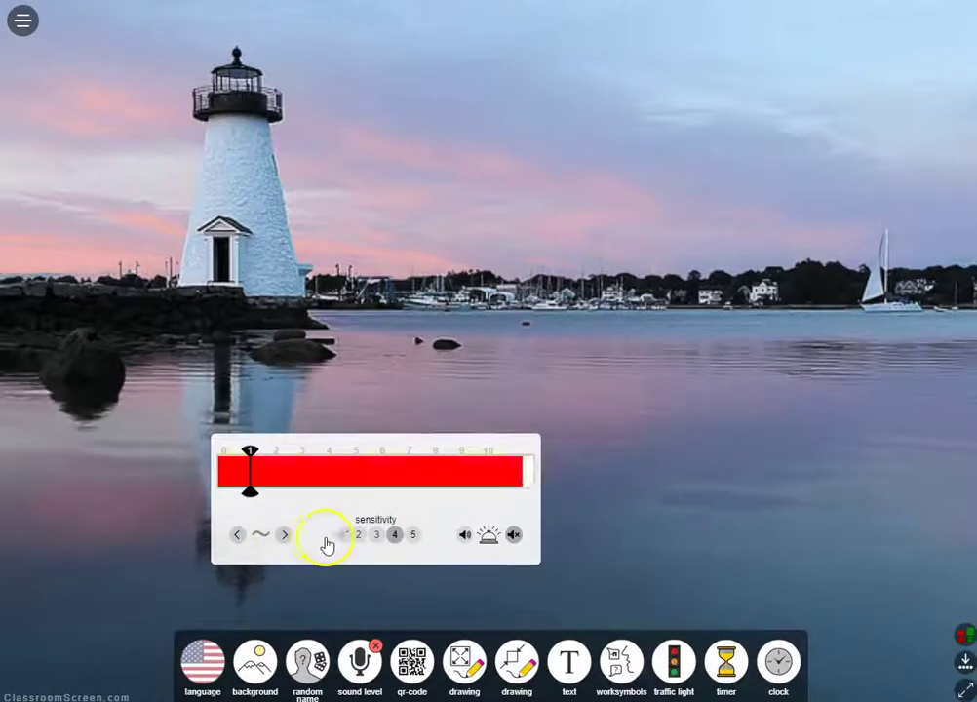
click(359, 536)
click(283, 535)
click(283, 536)
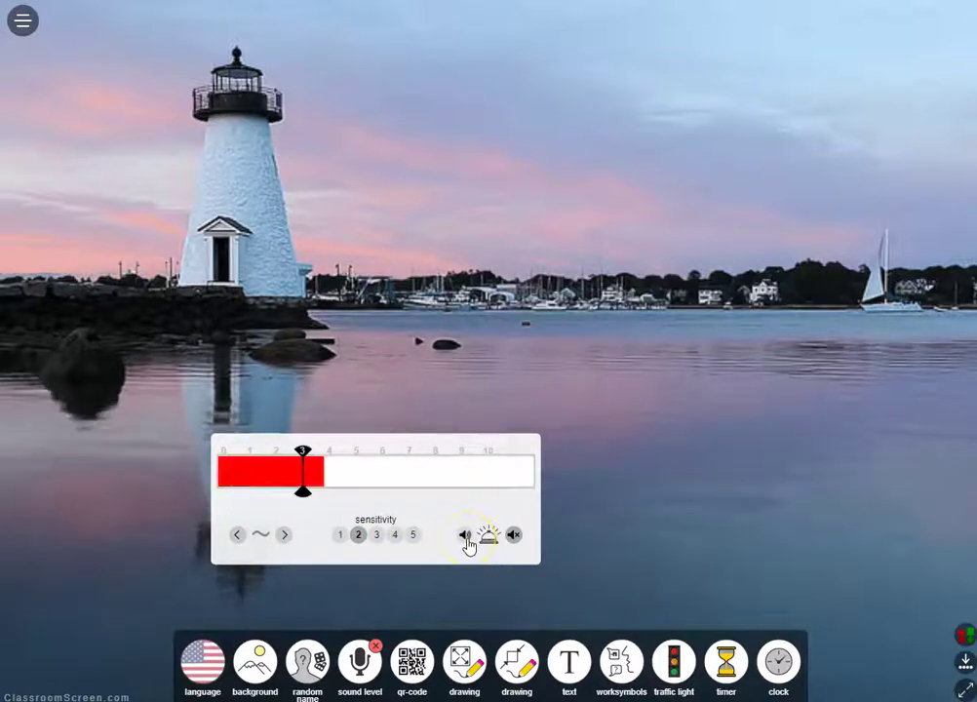
- Switch the meter's alert sound on, then mute it and close the meter
click(371, 657)
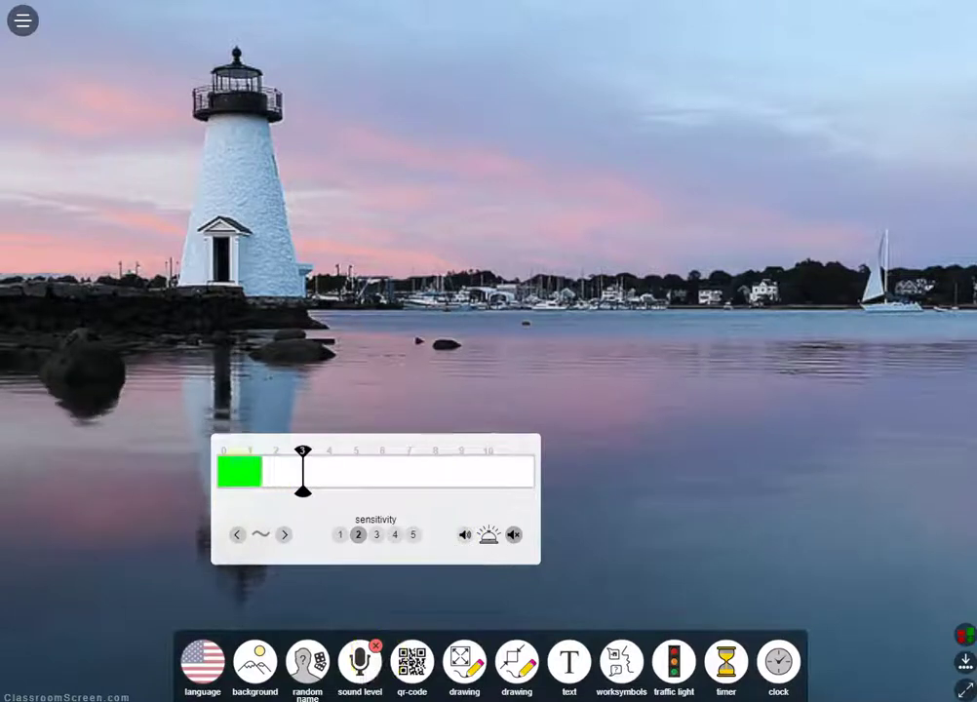
click(465, 535)
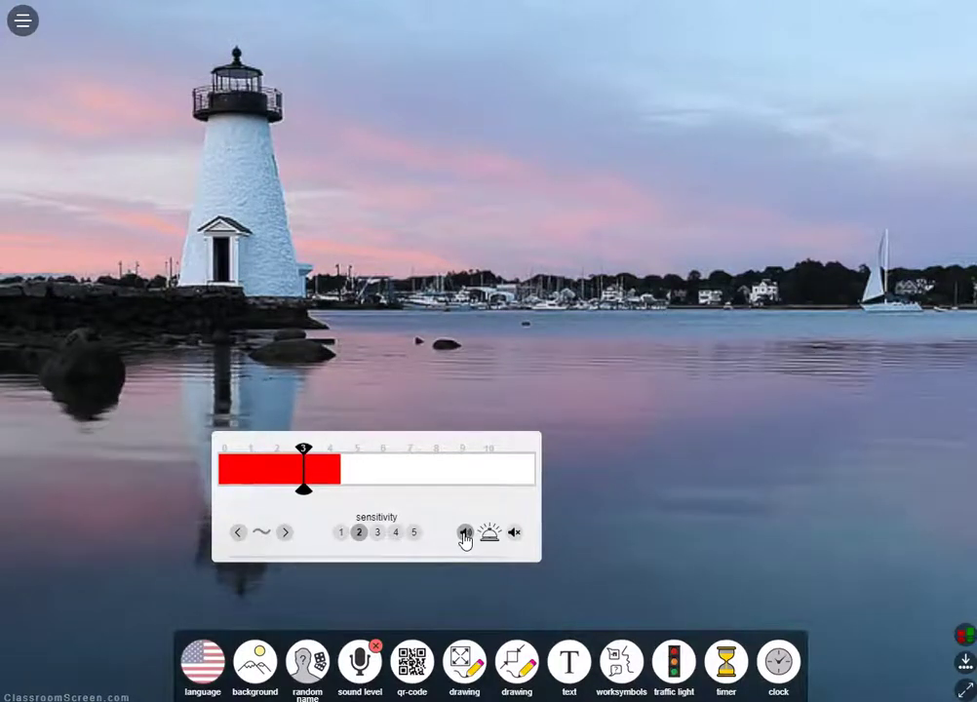
click(514, 532)
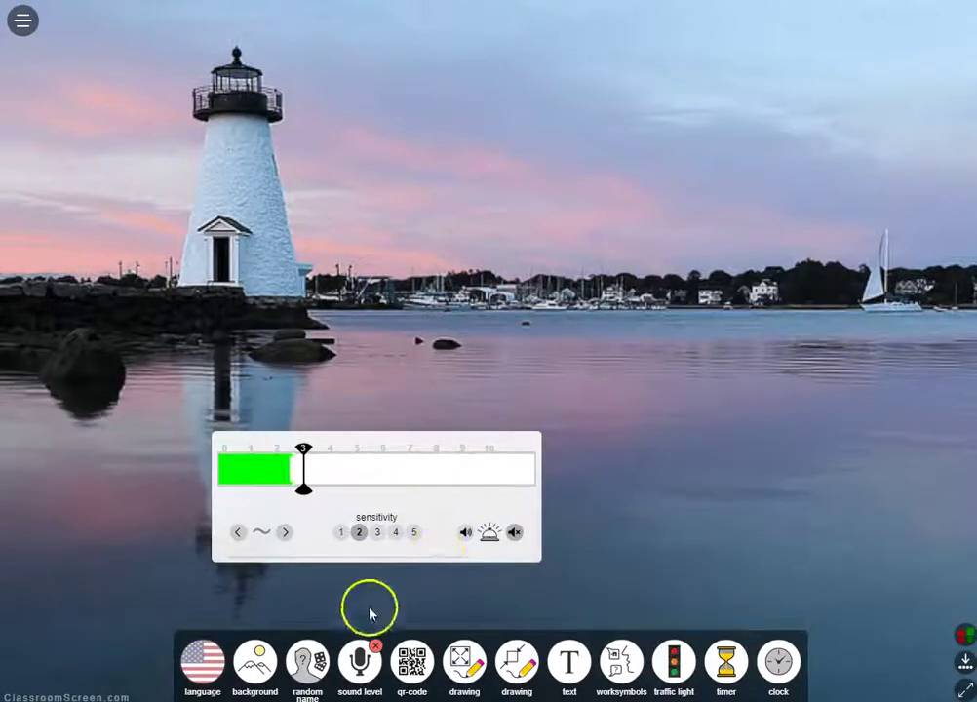
click(374, 648)
click(410, 655)
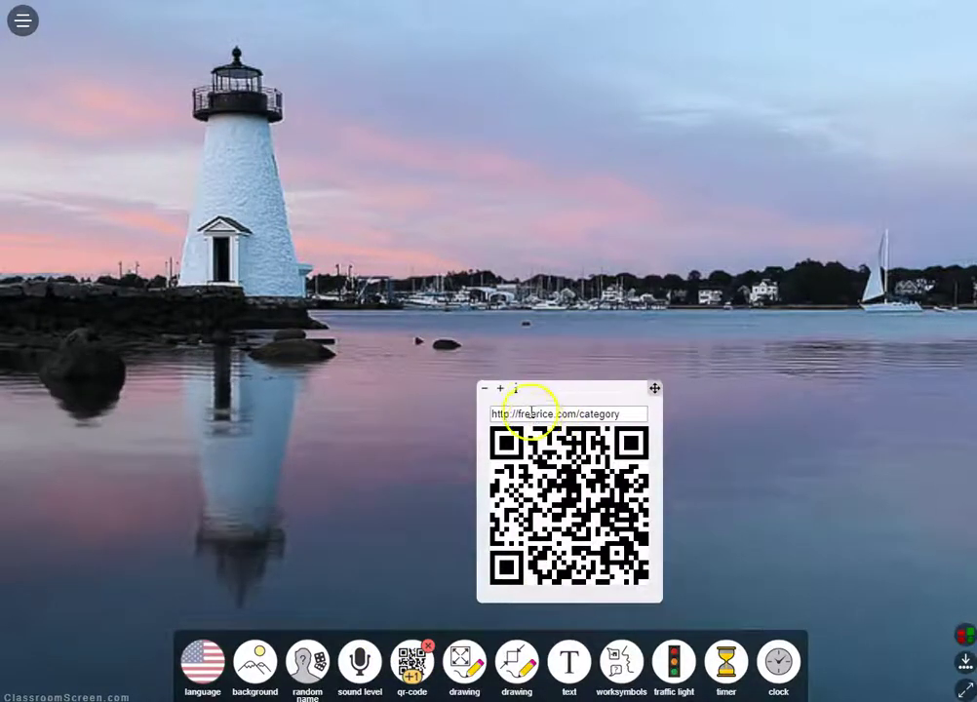
- Edit the QR code's link, move it beside the lighthouse, enlarge it three steps, then close it
drag(634, 413, 569, 410)
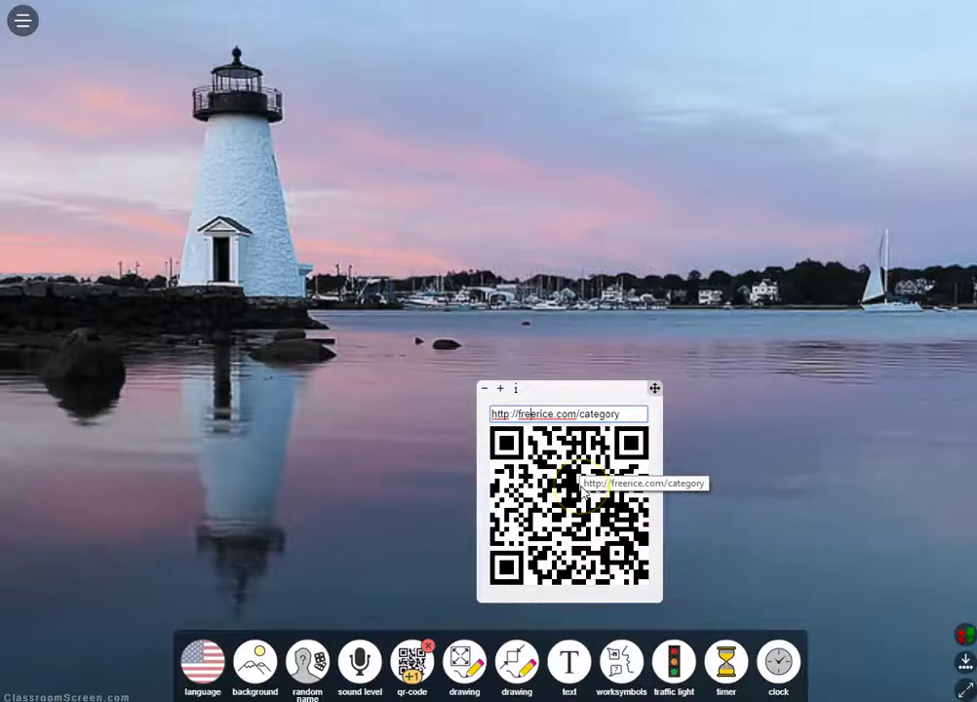
click(583, 492)
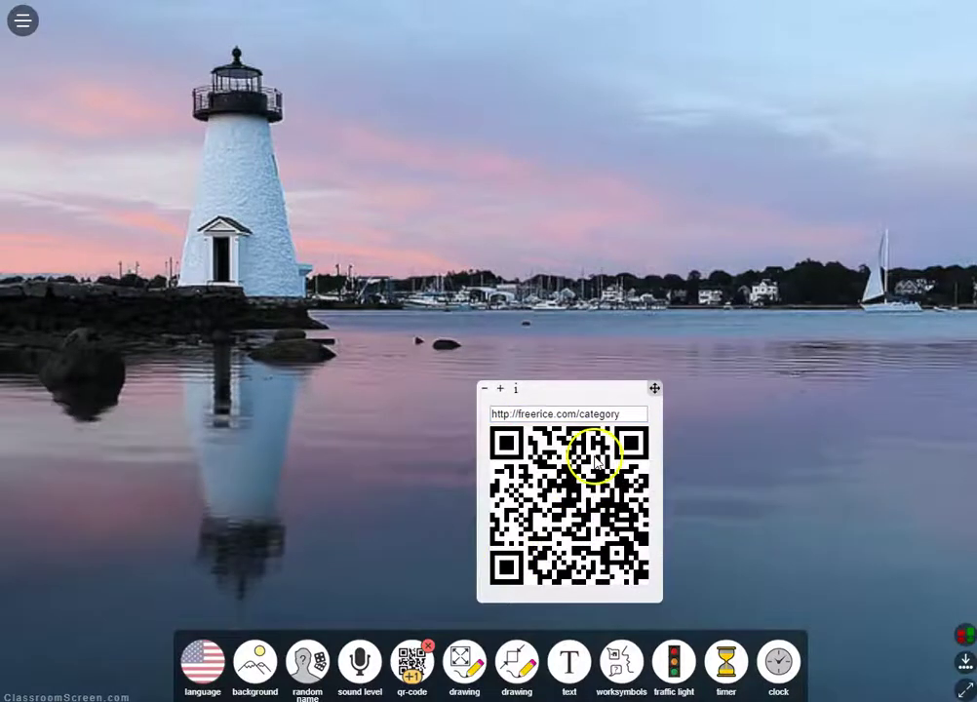
drag(576, 398, 392, 270)
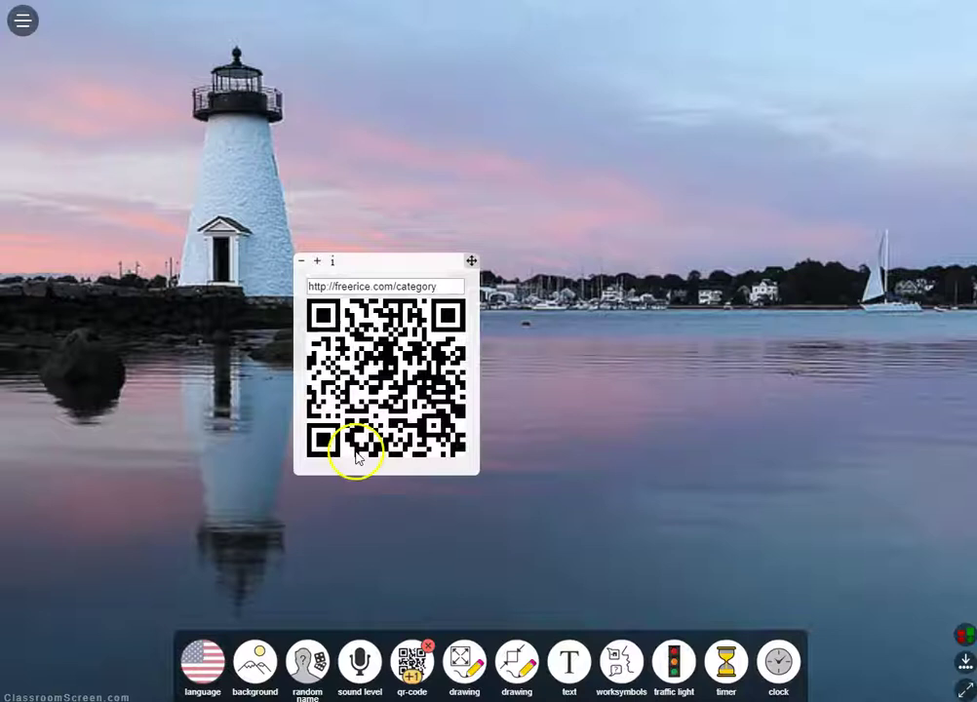
click(315, 261)
click(322, 264)
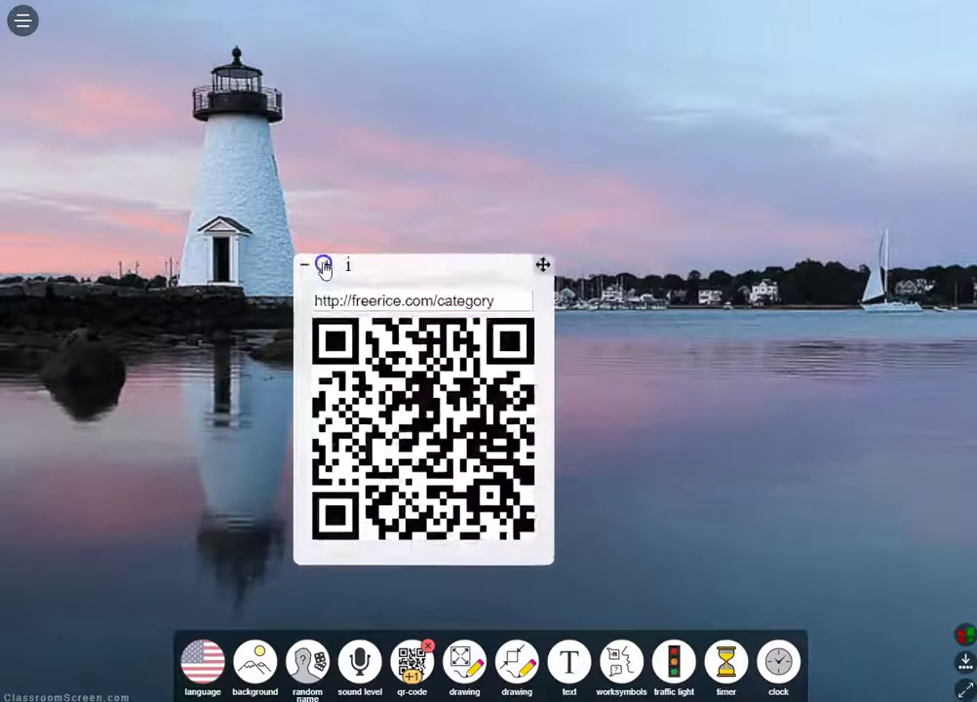
click(324, 266)
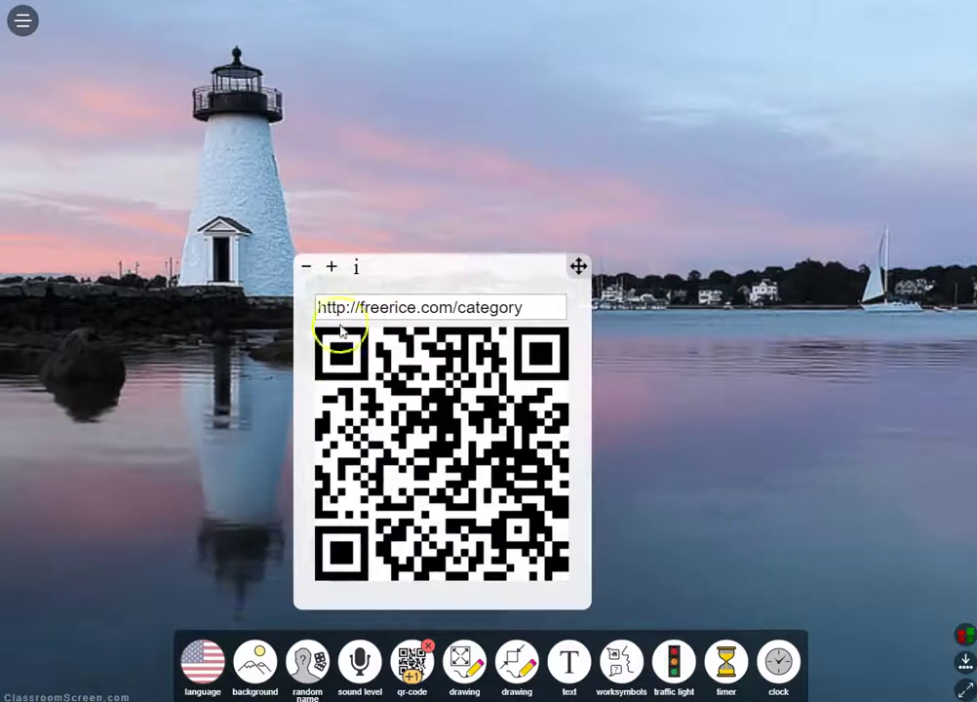
click(425, 650)
click(466, 667)
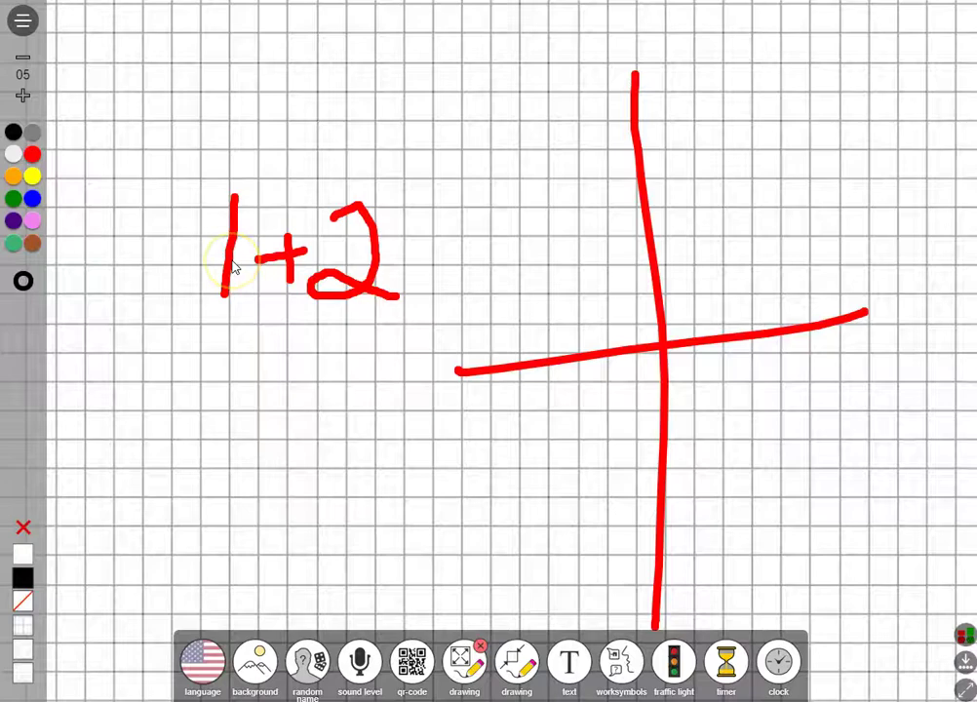
- Try photo, square grid, isometric, lined and black canvas backgrounds, then exit full-screen drawing
click(23, 627)
click(24, 629)
click(21, 675)
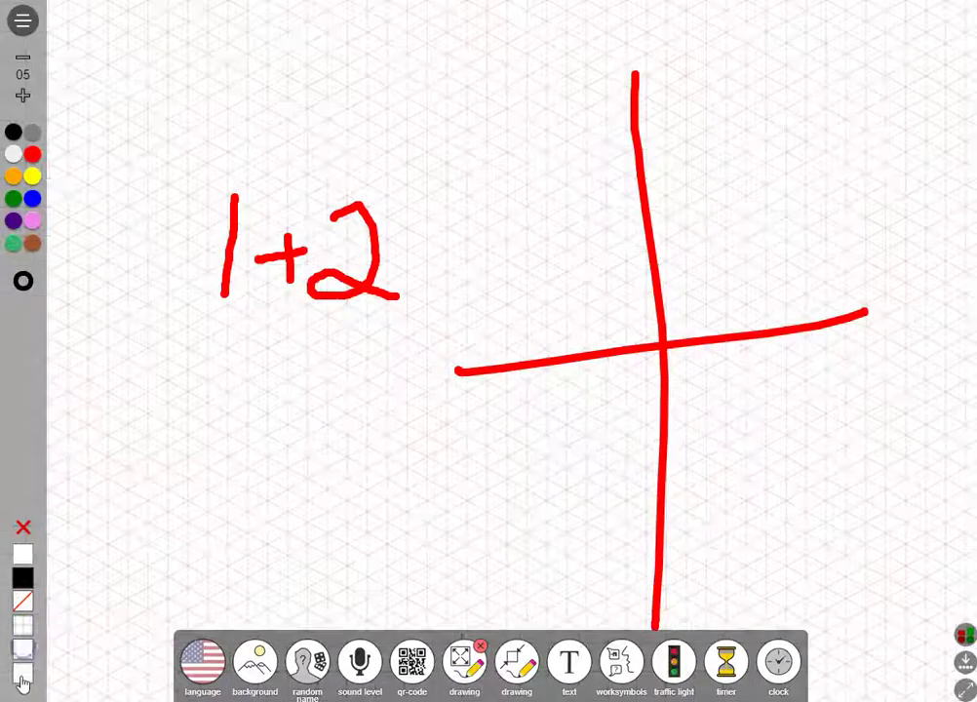
click(24, 598)
click(22, 578)
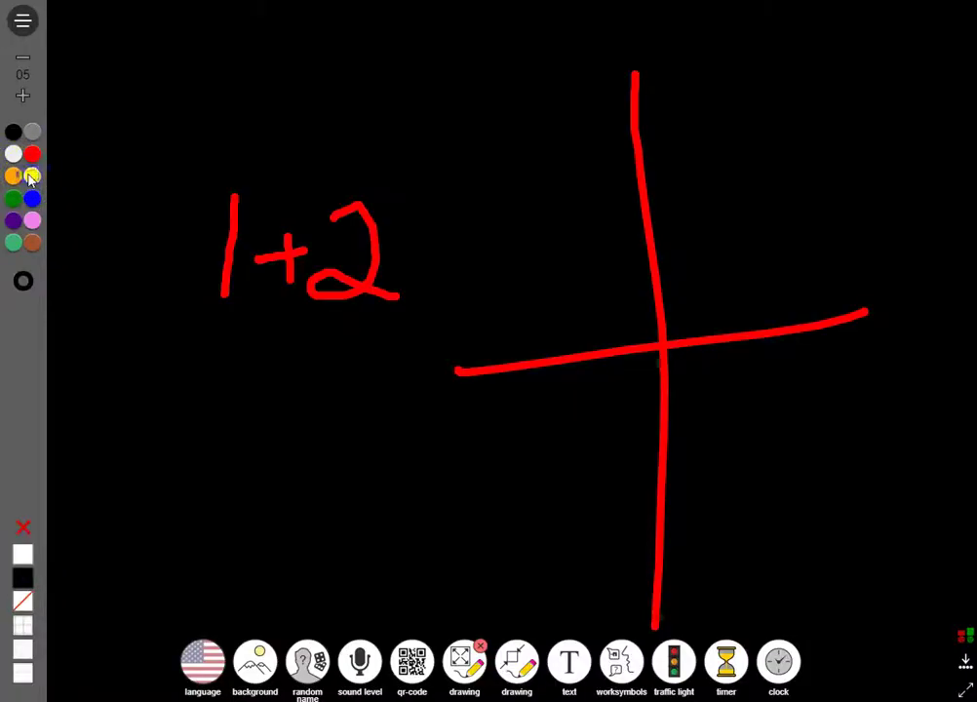
click(515, 659)
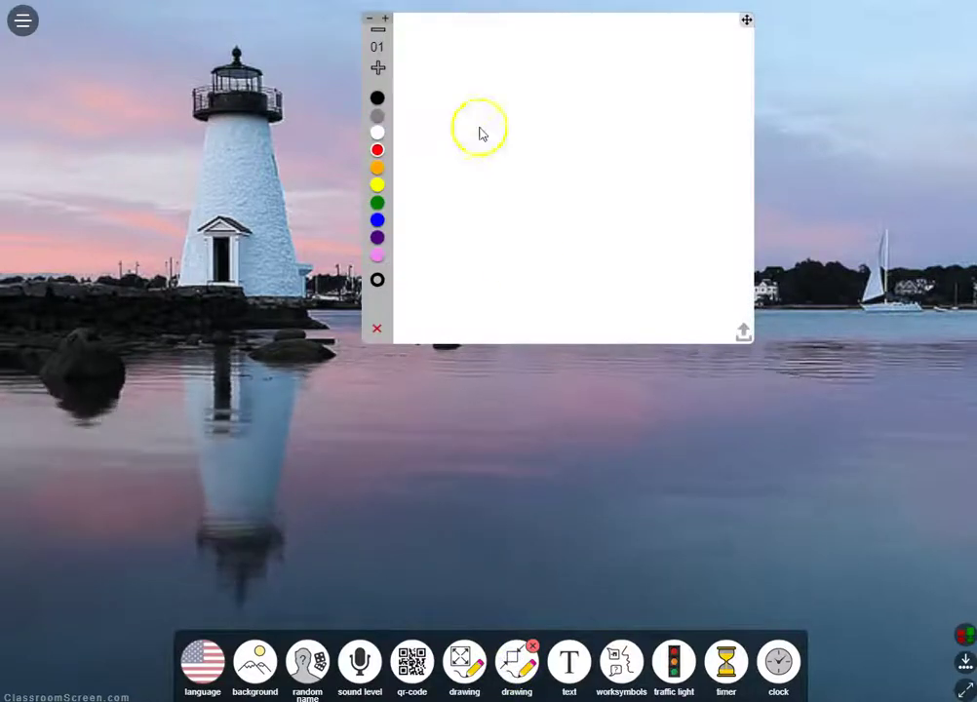
- Move the small drawing board to the right, pick black ink, then close it
mouse_move(748, 21)
mouse_down()
mouse_move(840, 87)
mouse_move(926, 188)
mouse_up()
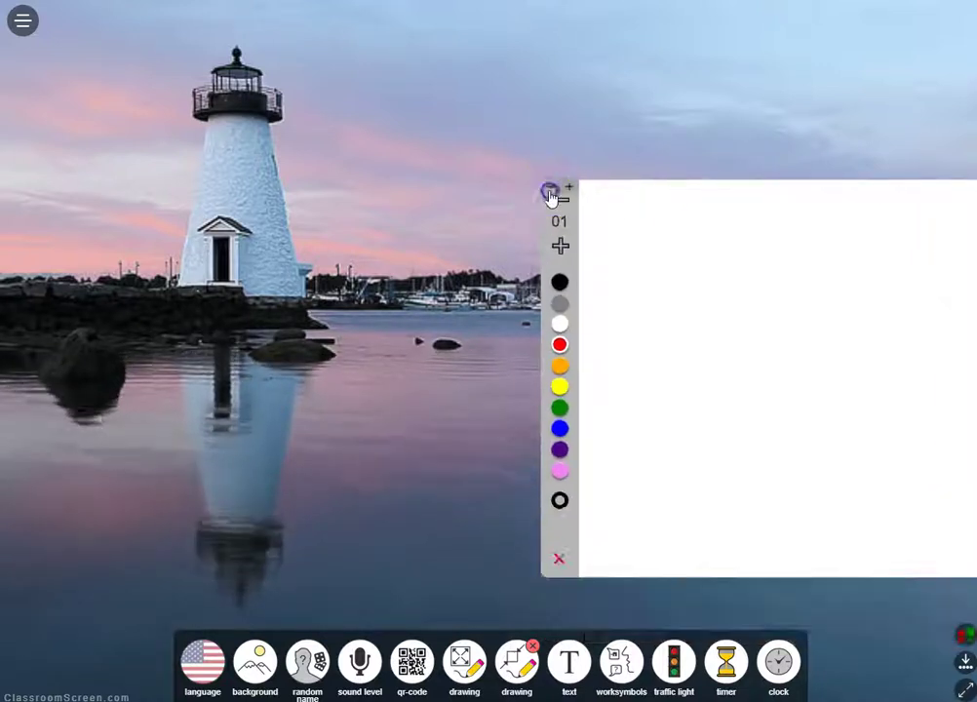
click(557, 264)
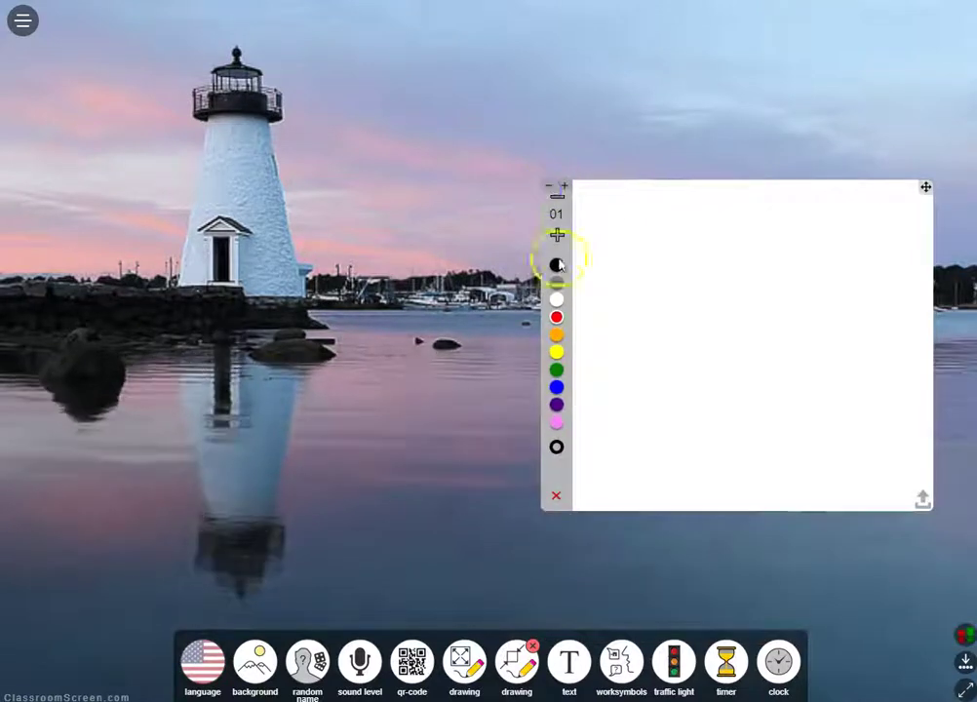
click(537, 651)
click(571, 668)
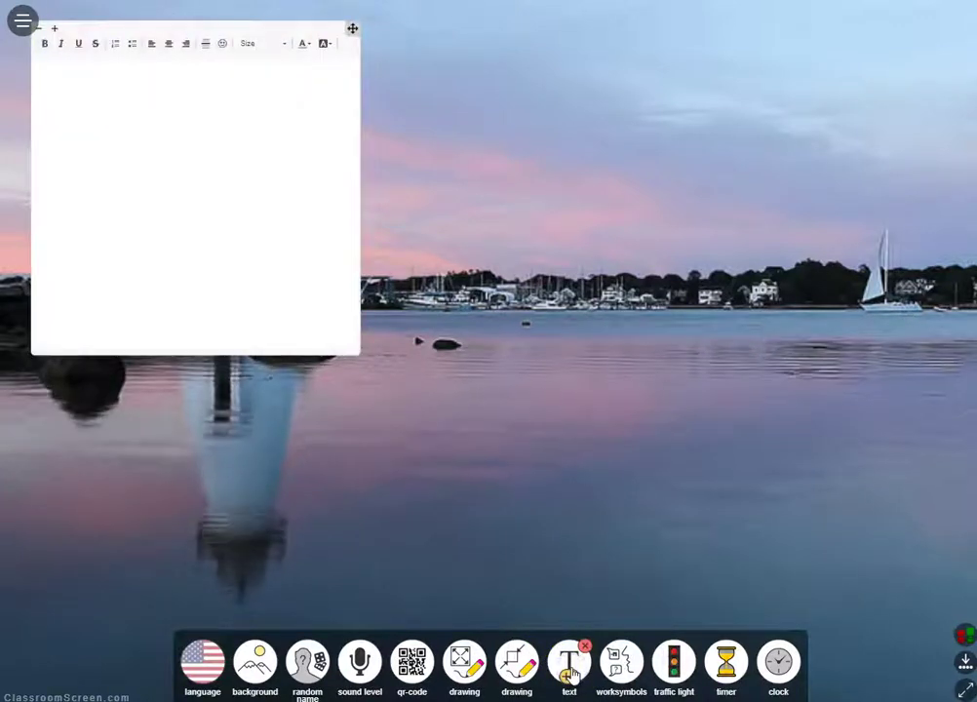
- Close the blank text widget, leaving only the lighthouse background
click(586, 646)
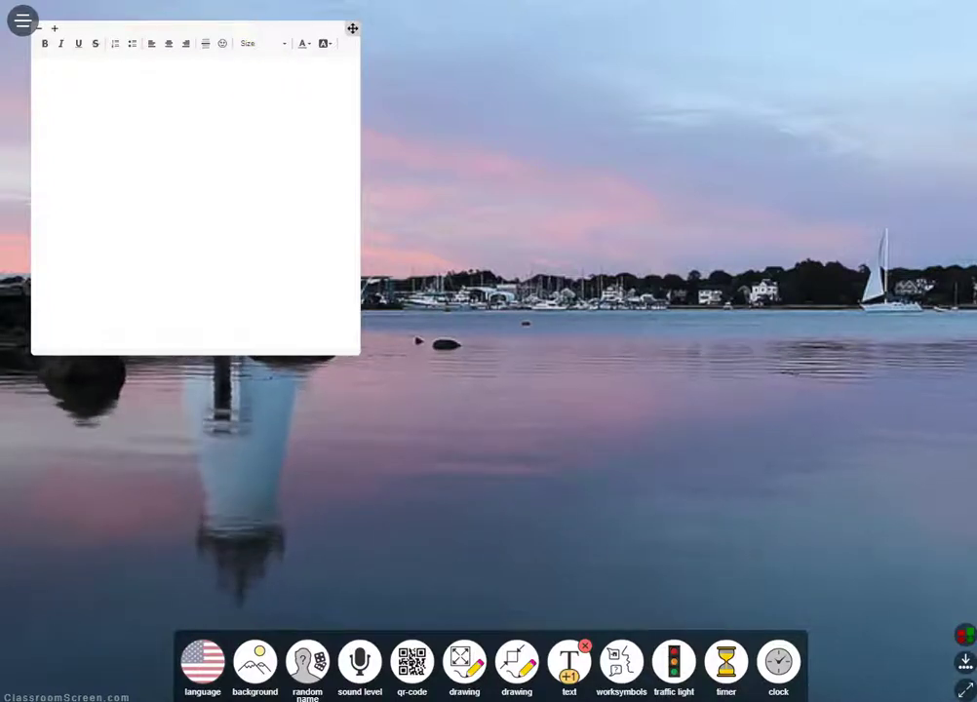
click(574, 648)
click(621, 659)
- Show the 'work together' symbol, drag it over the lighthouse, then close it
click(623, 662)
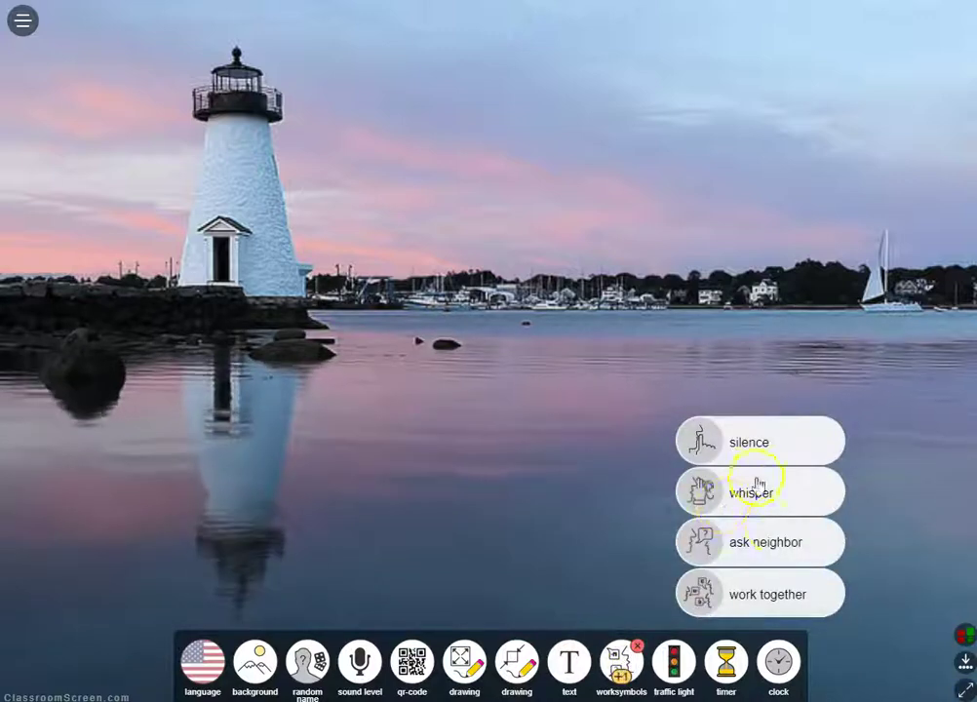
click(766, 579)
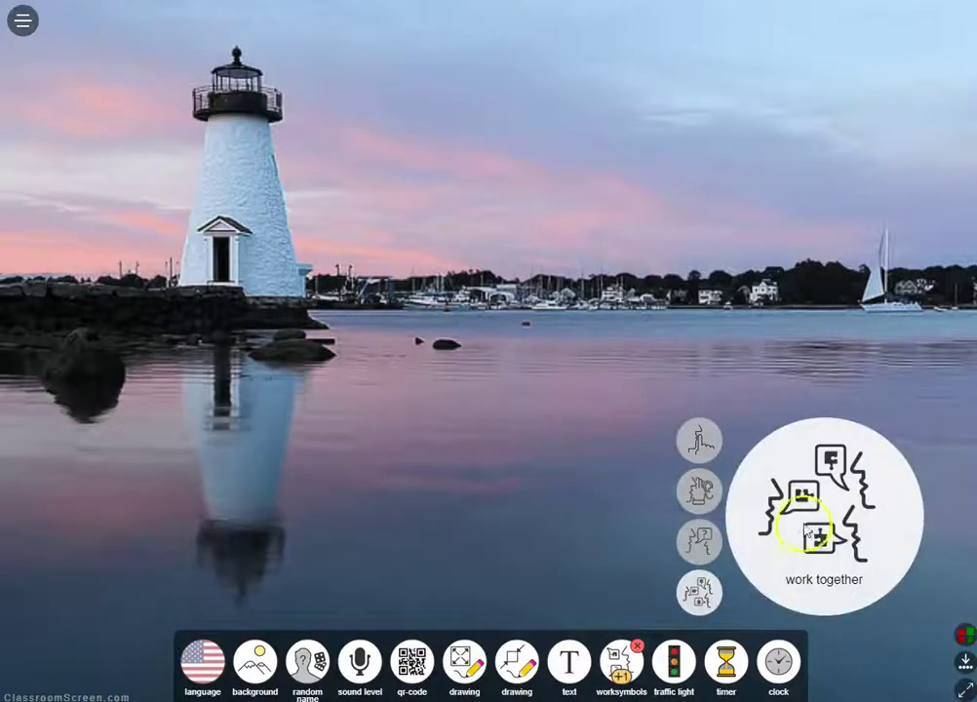
drag(808, 524, 526, 395)
drag(444, 349, 222, 205)
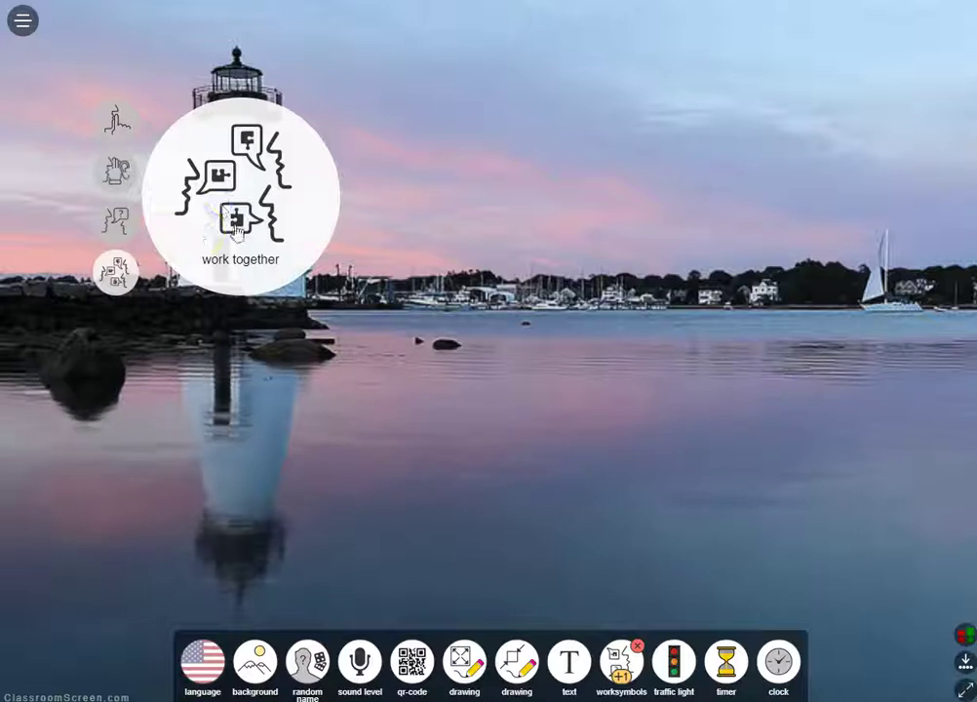
click(637, 647)
click(665, 673)
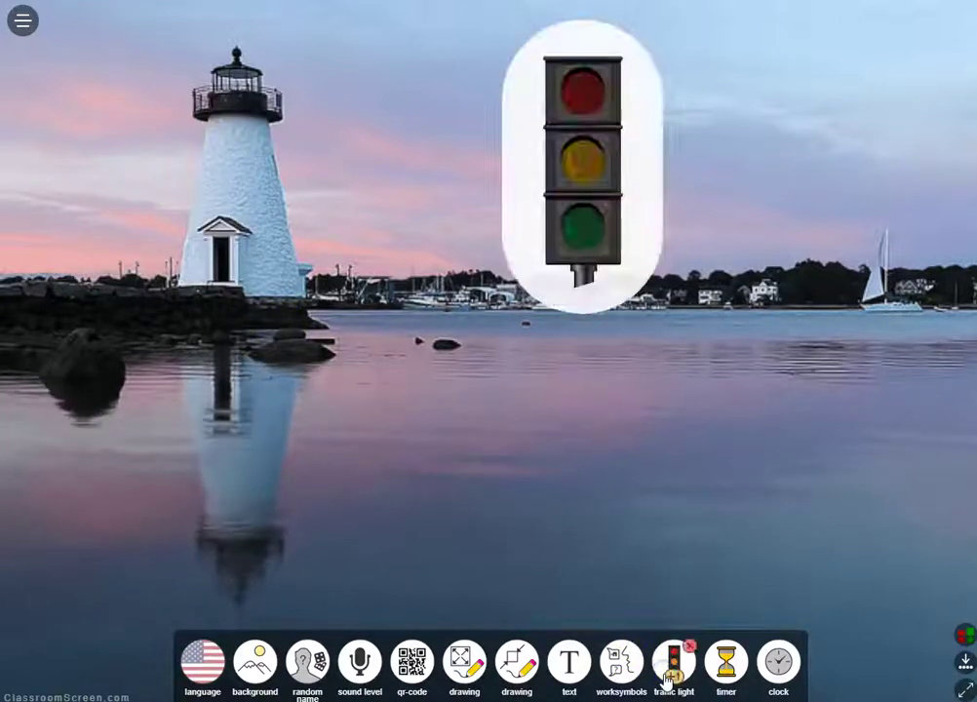
- Cycle the traffic light from green through amber to red, then close it
click(590, 229)
click(584, 168)
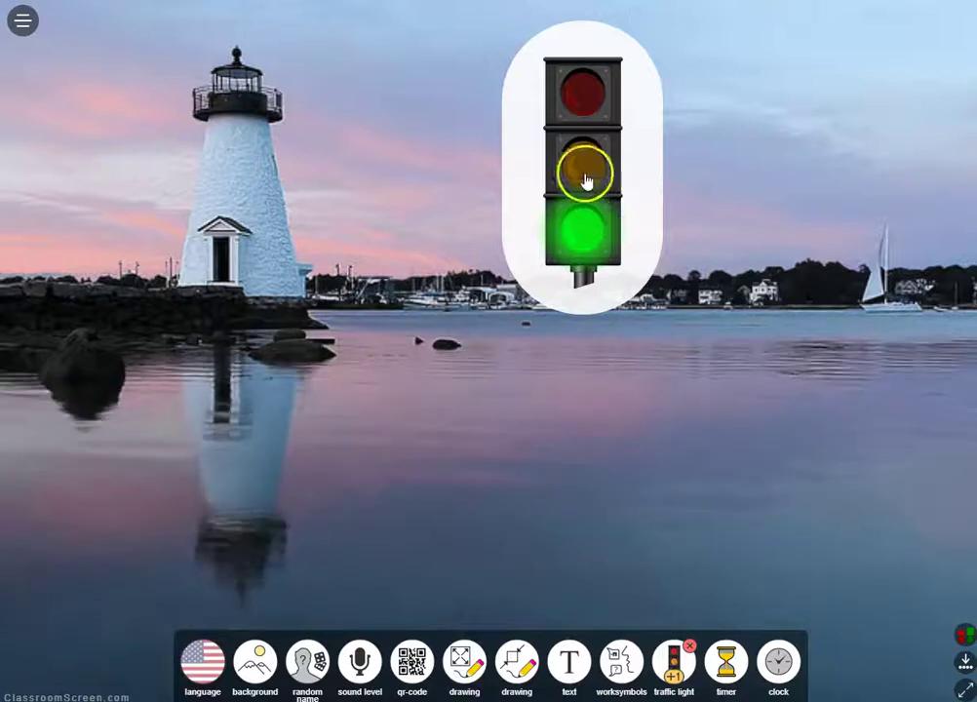
click(585, 156)
click(578, 110)
click(584, 156)
click(579, 108)
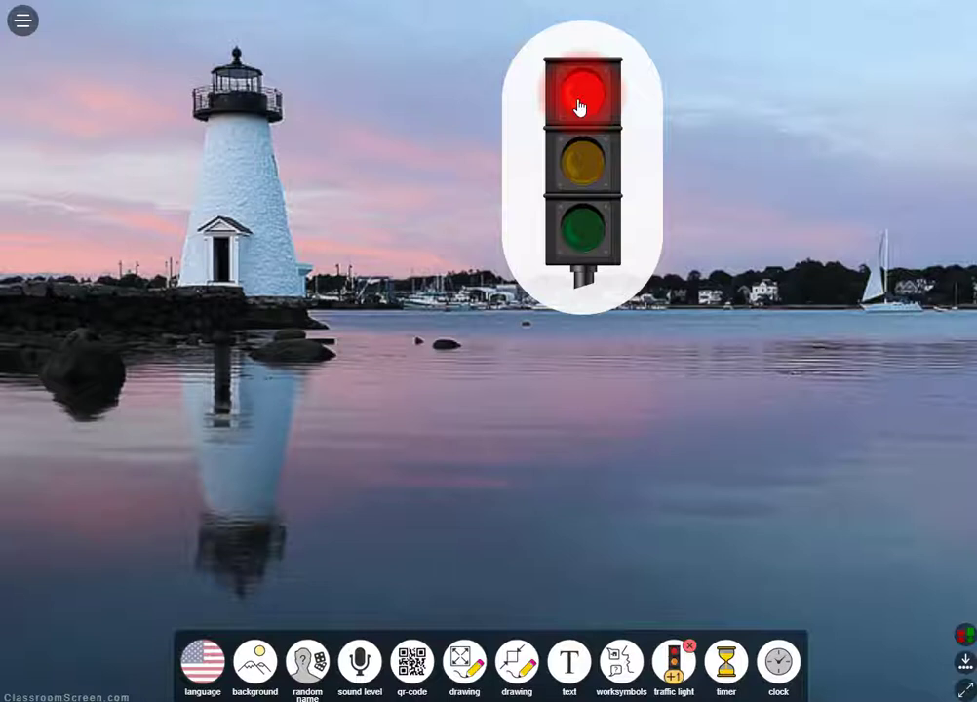
click(688, 647)
click(727, 663)
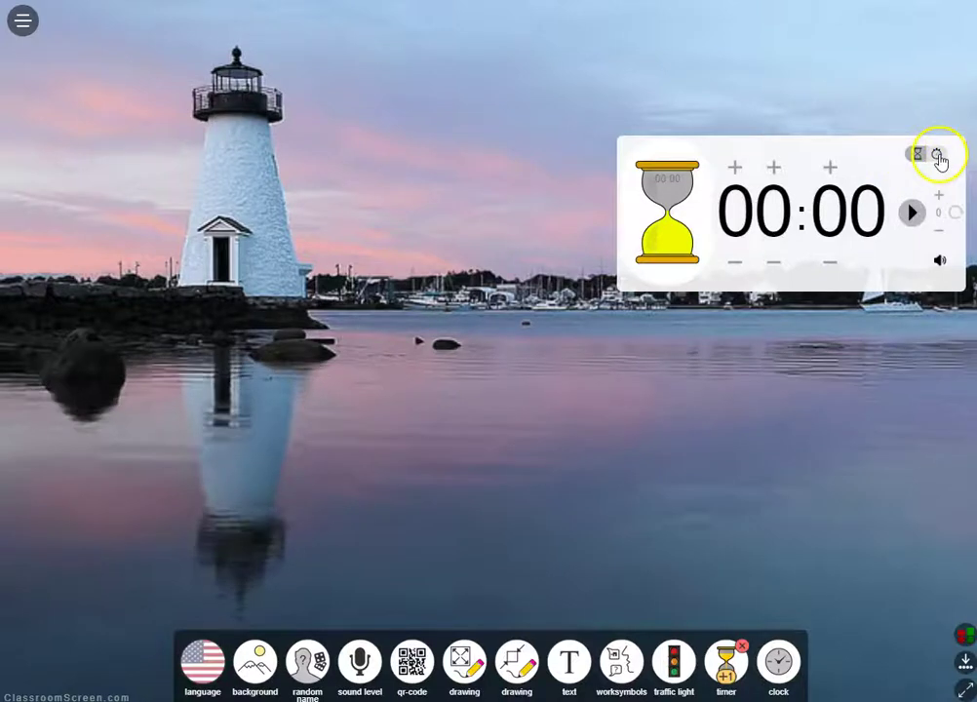
- Toggle the timer between stopwatch and hourglass modes, show its alarm sounds, then close it
click(938, 156)
click(918, 157)
click(942, 262)
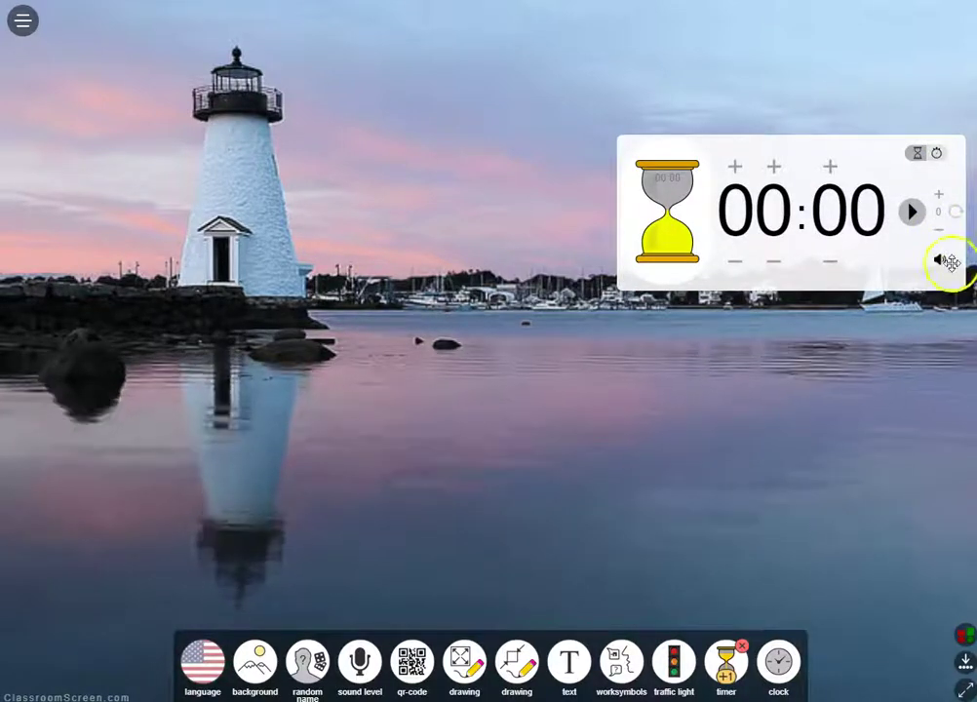
click(939, 264)
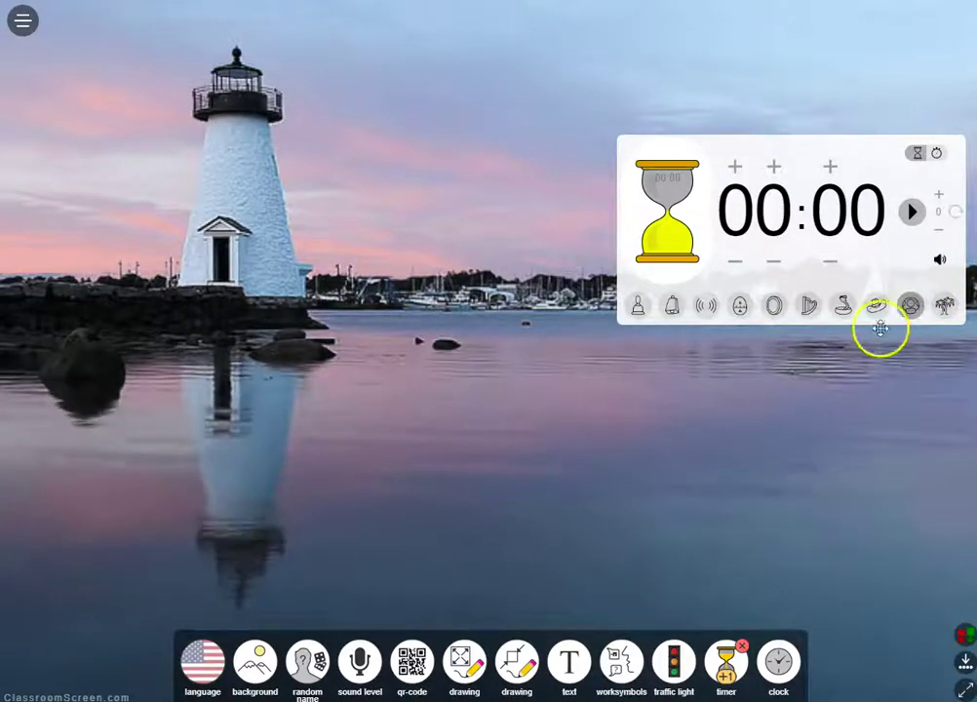
click(741, 656)
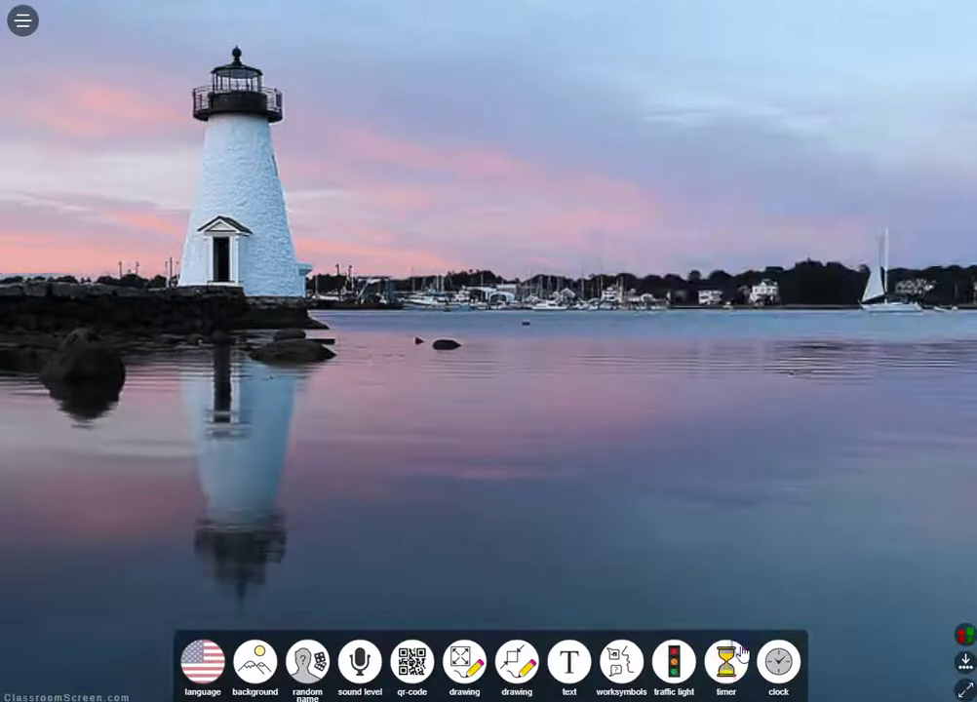
click(784, 663)
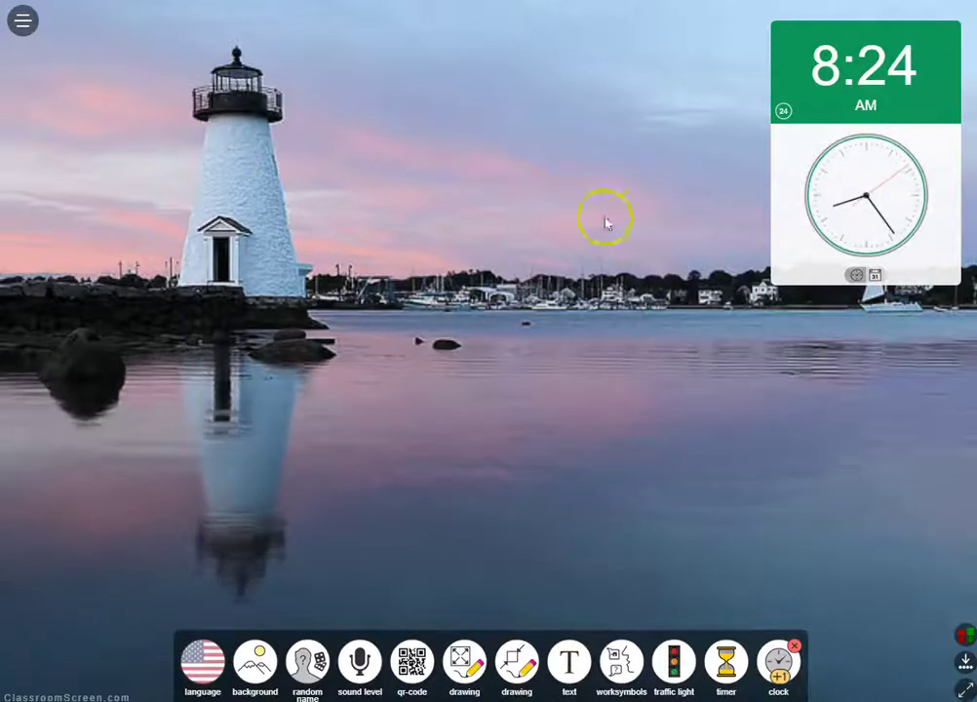
- Switch the clock to its February 6, 2019 calendar view, then close it
click(875, 276)
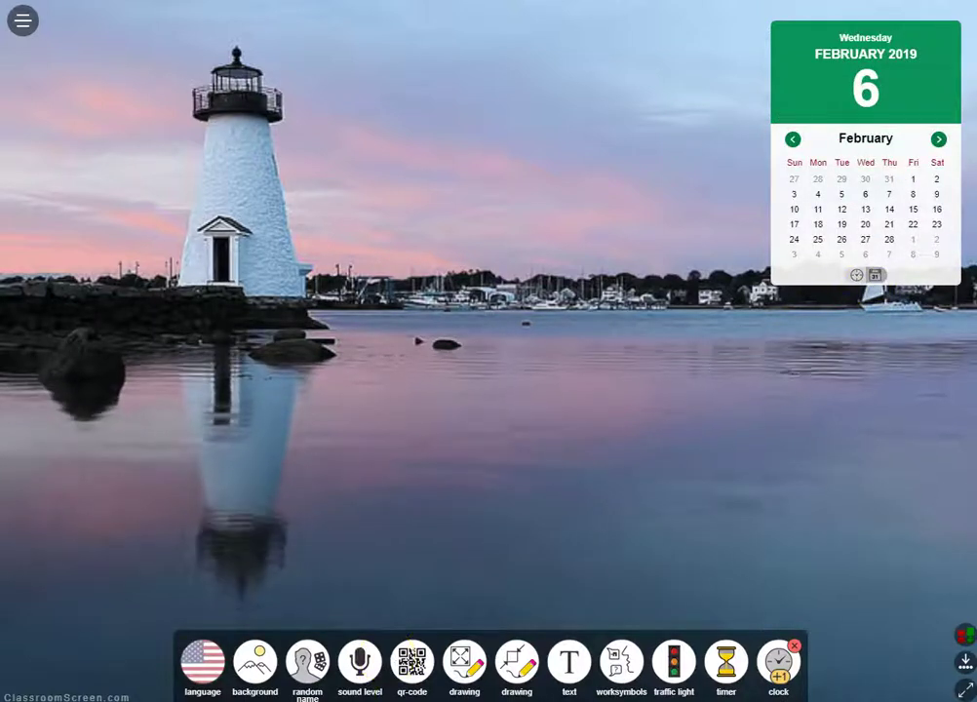
click(793, 647)
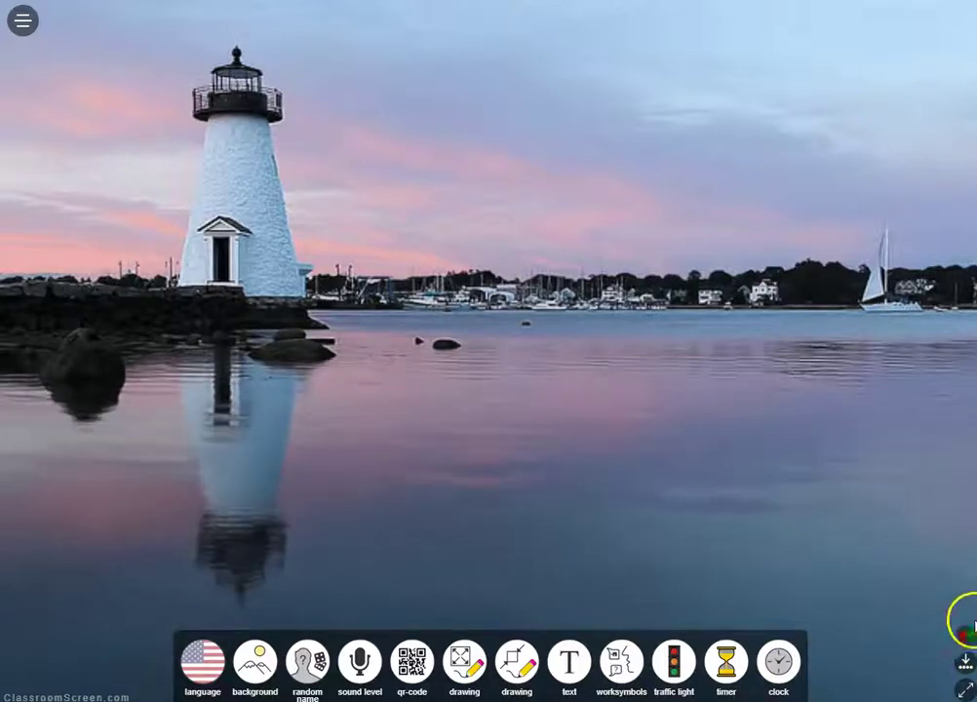
- Open ExitPoll and pick the sad/neutral/happy face answer set
click(964, 640)
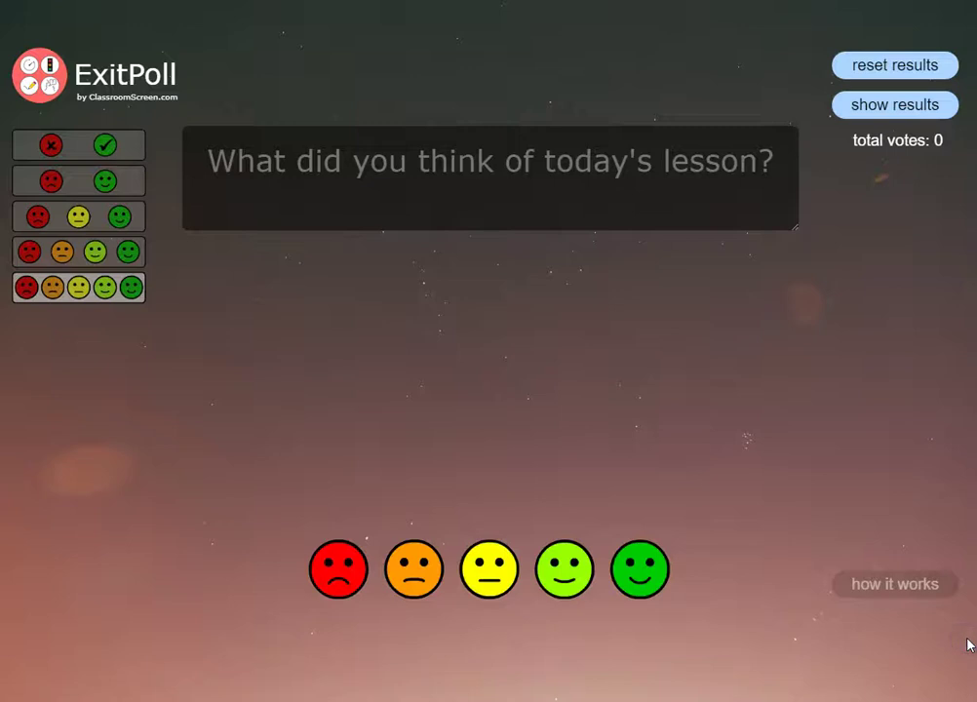
click(97, 144)
click(80, 182)
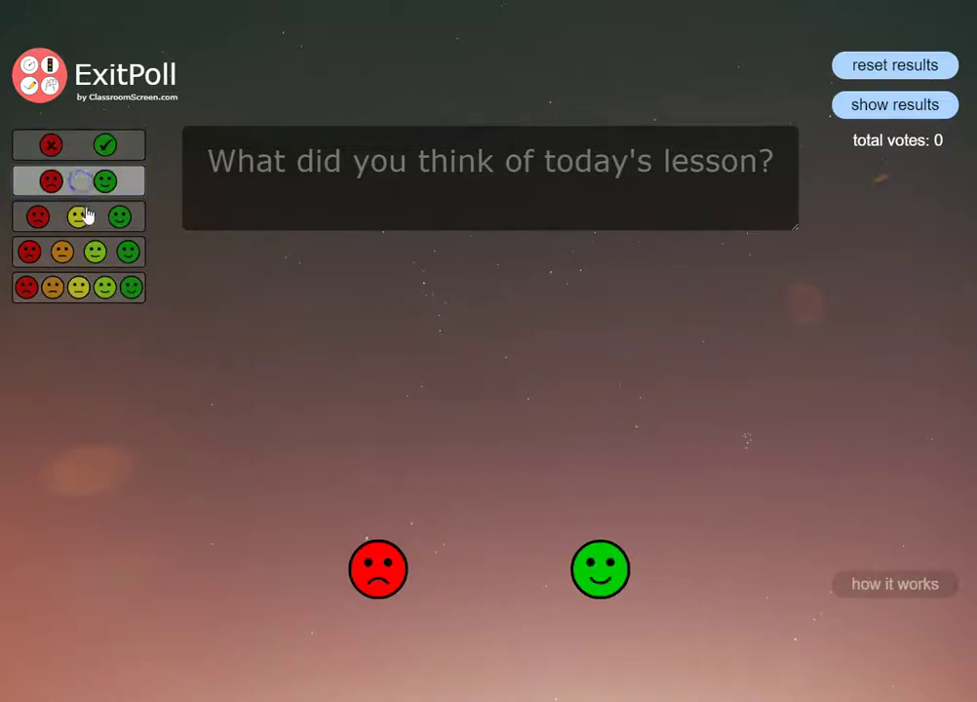
click(83, 213)
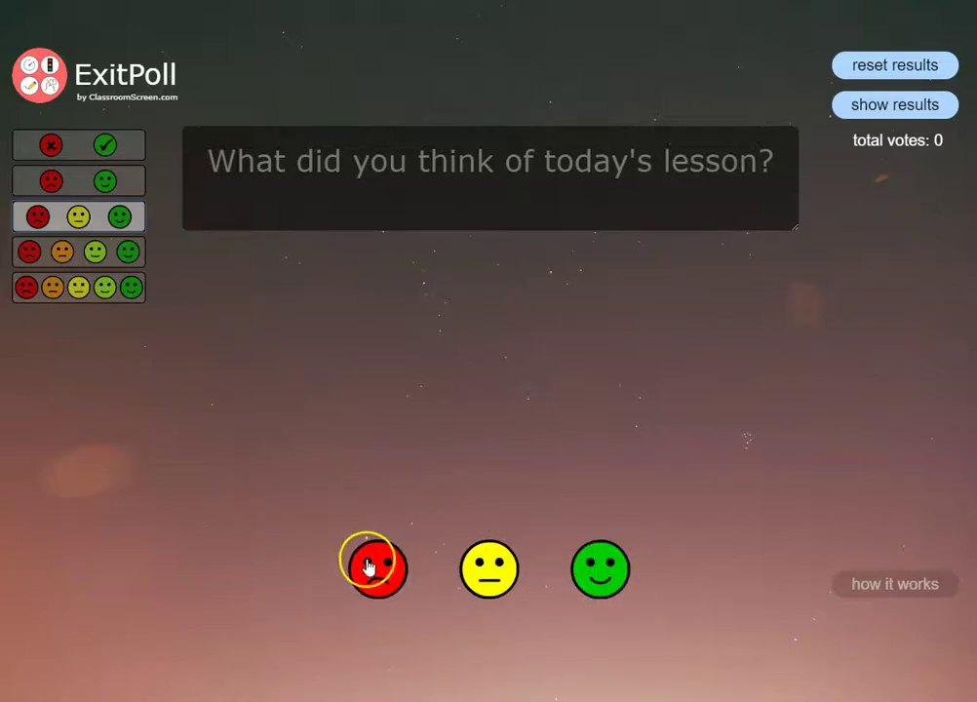
- Cast votes on the sad, neutral and happy faces, then reveal the 2, 4, 3 results chart
click(486, 571)
click(597, 575)
click(493, 573)
click(621, 580)
click(494, 573)
click(375, 583)
click(504, 575)
click(605, 578)
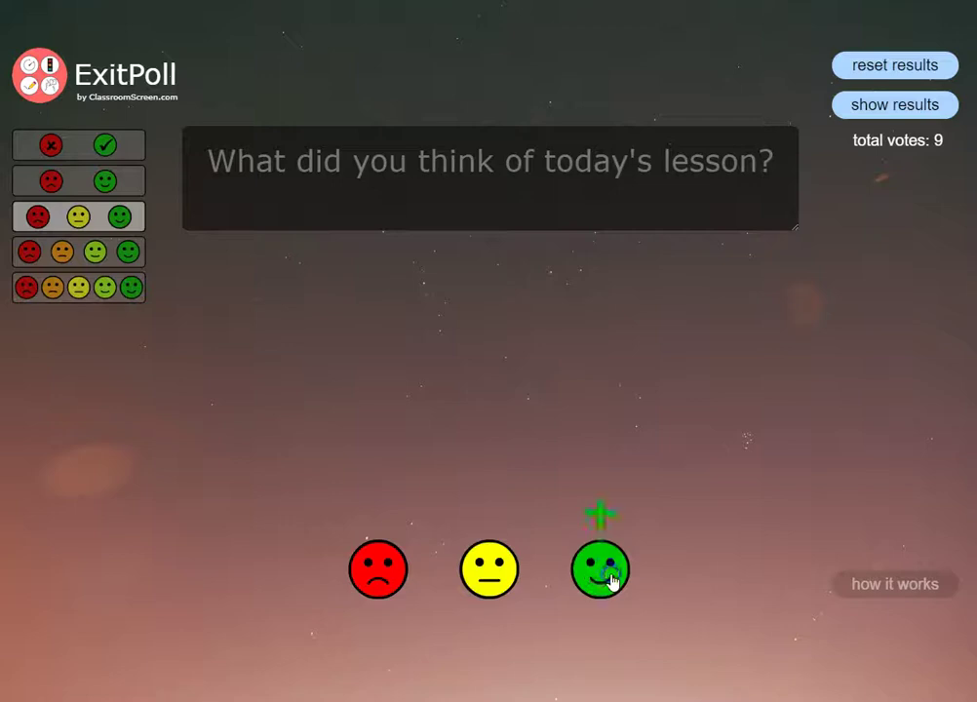
click(868, 106)
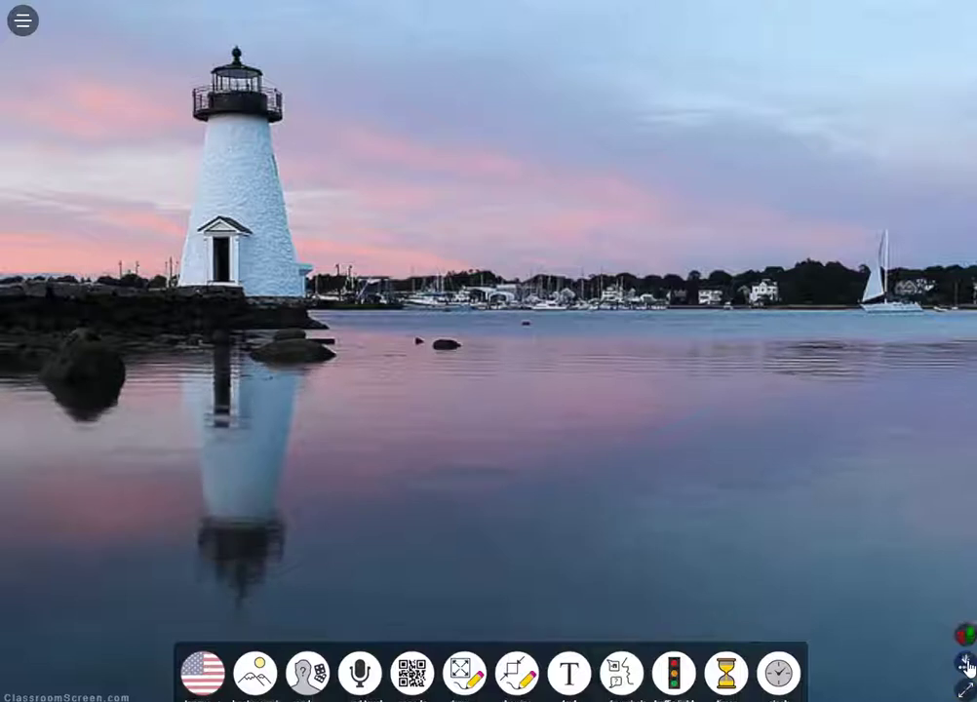
- Hide and restore the widget toolbar, then toggle the lighthouse screen's full-screen display
click(965, 663)
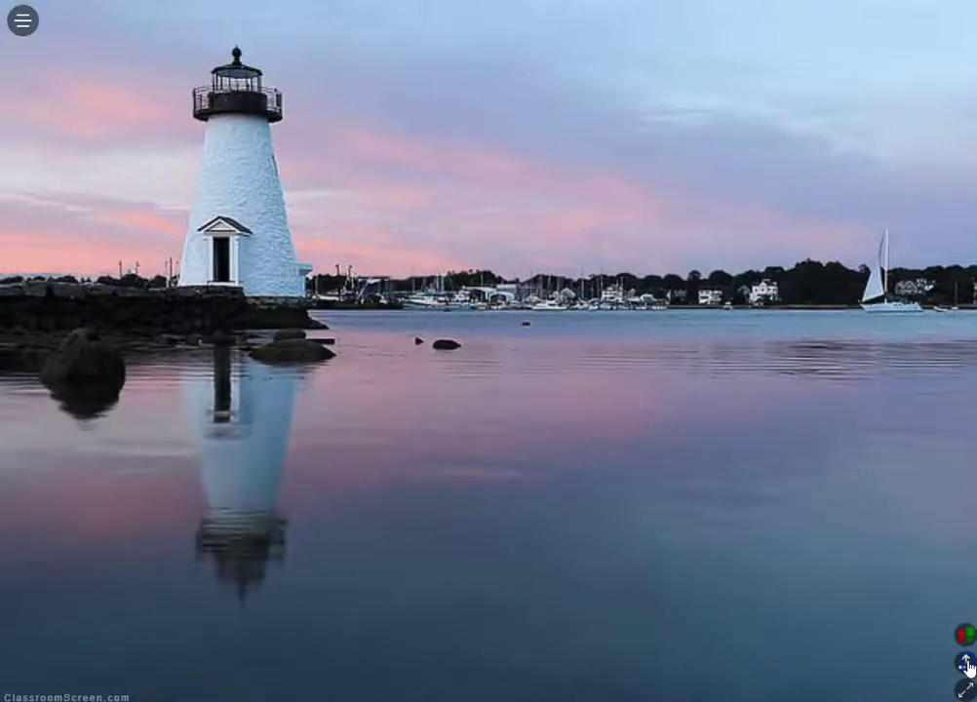
click(966, 663)
click(966, 691)
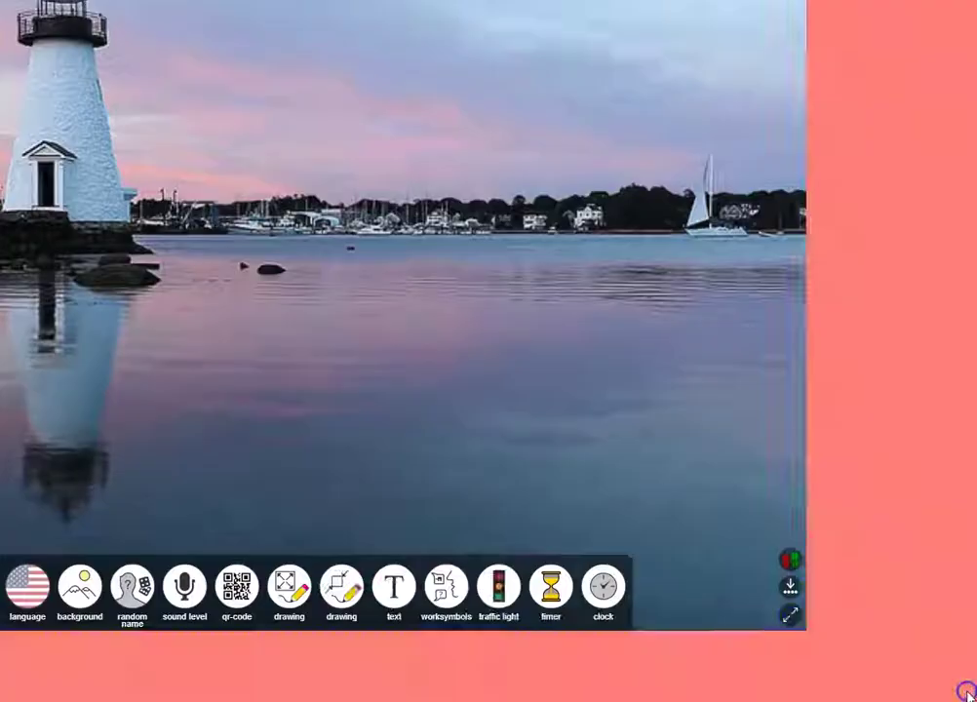